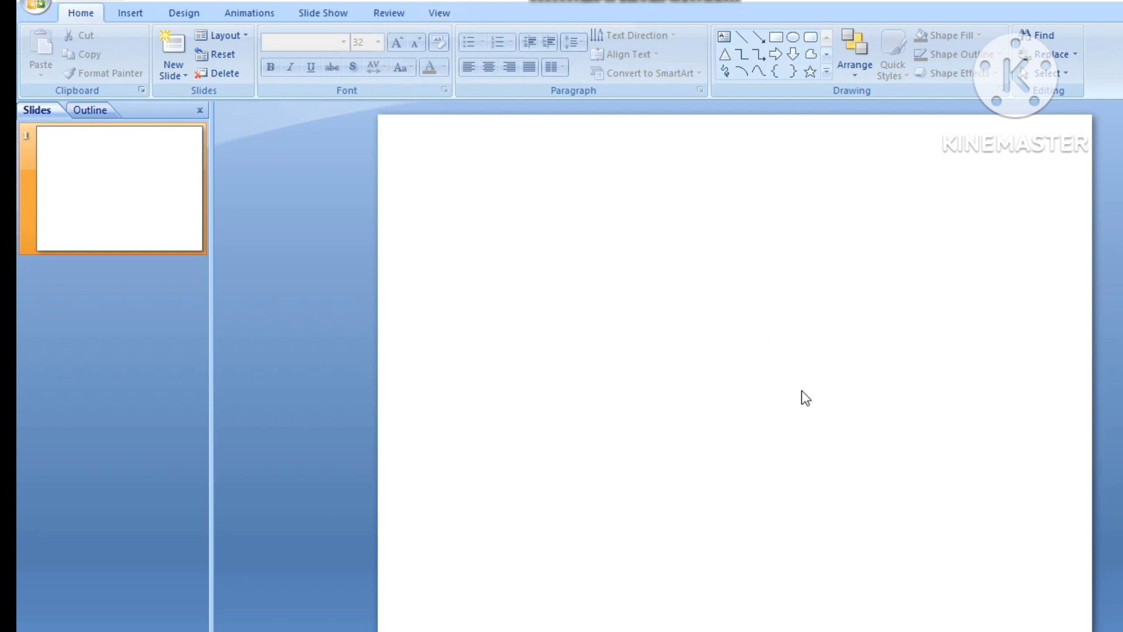
Apply the solid black background style to the slide, then bring up the Insert tools.
left_click(183, 13)
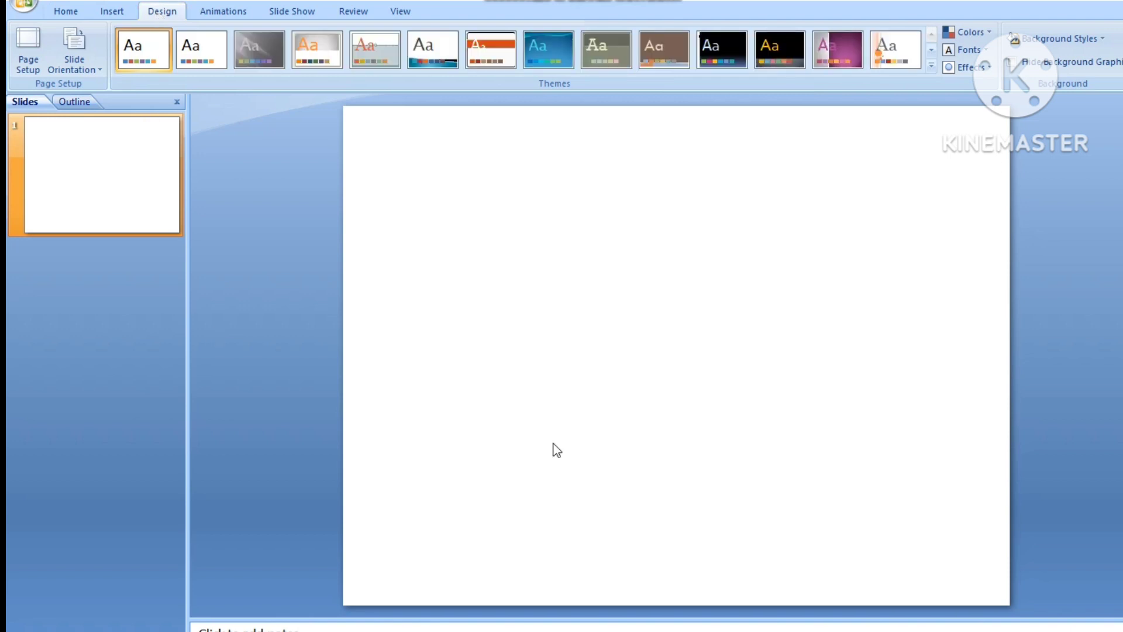
left_click(1102, 38)
left_click(1105, 69)
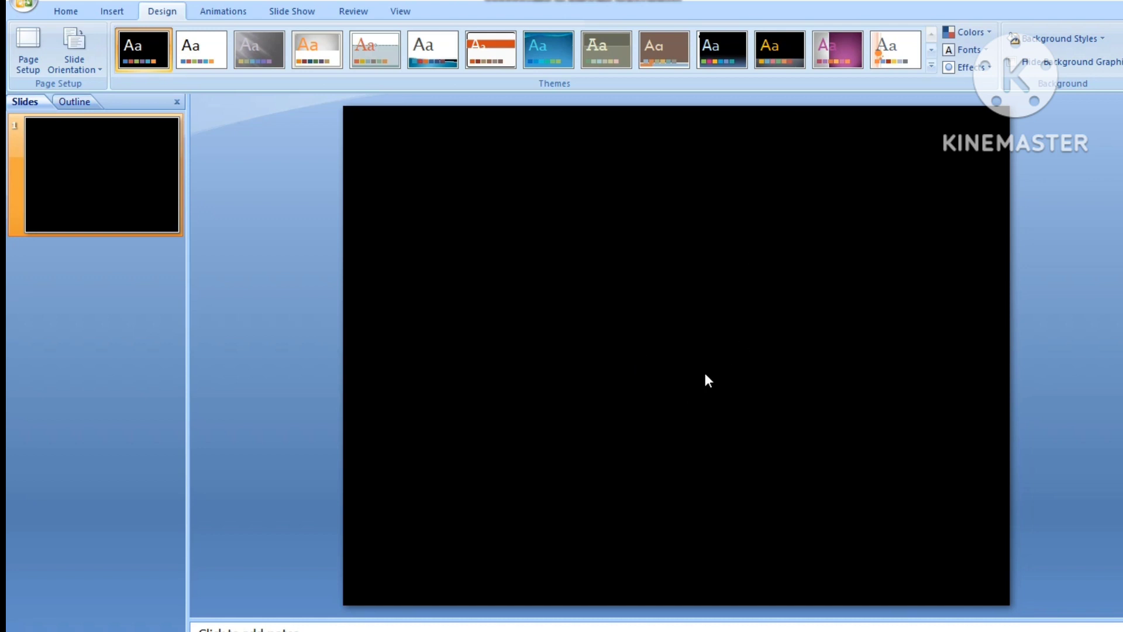
left_click(112, 11)
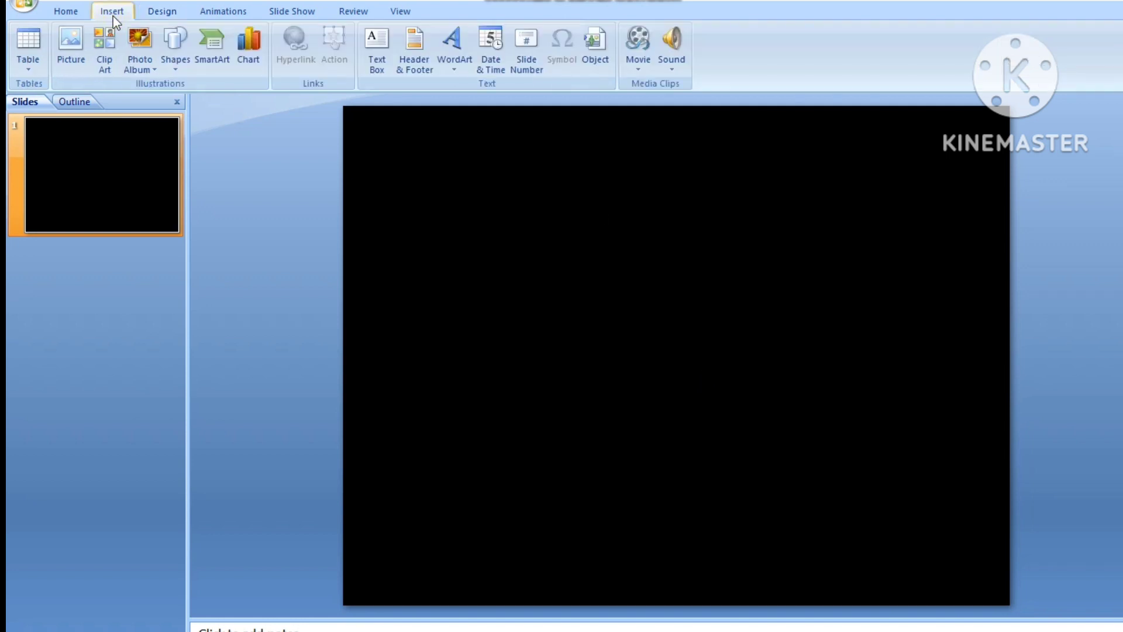
Draw an oval circle near the centre of the slide.
left_click(178, 65)
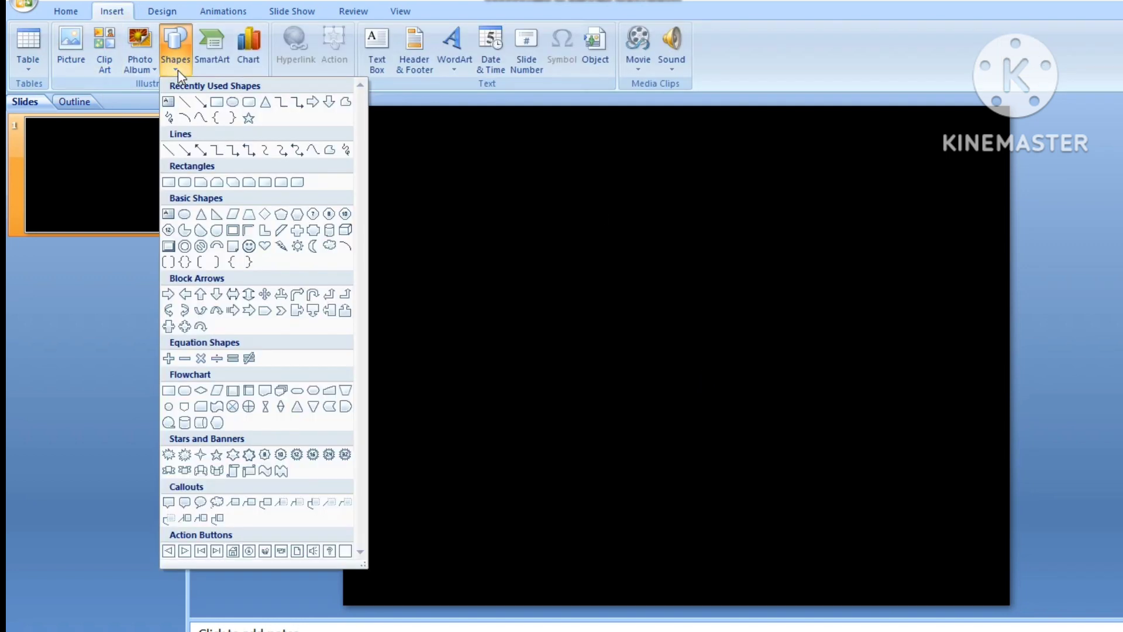
left_click(233, 100)
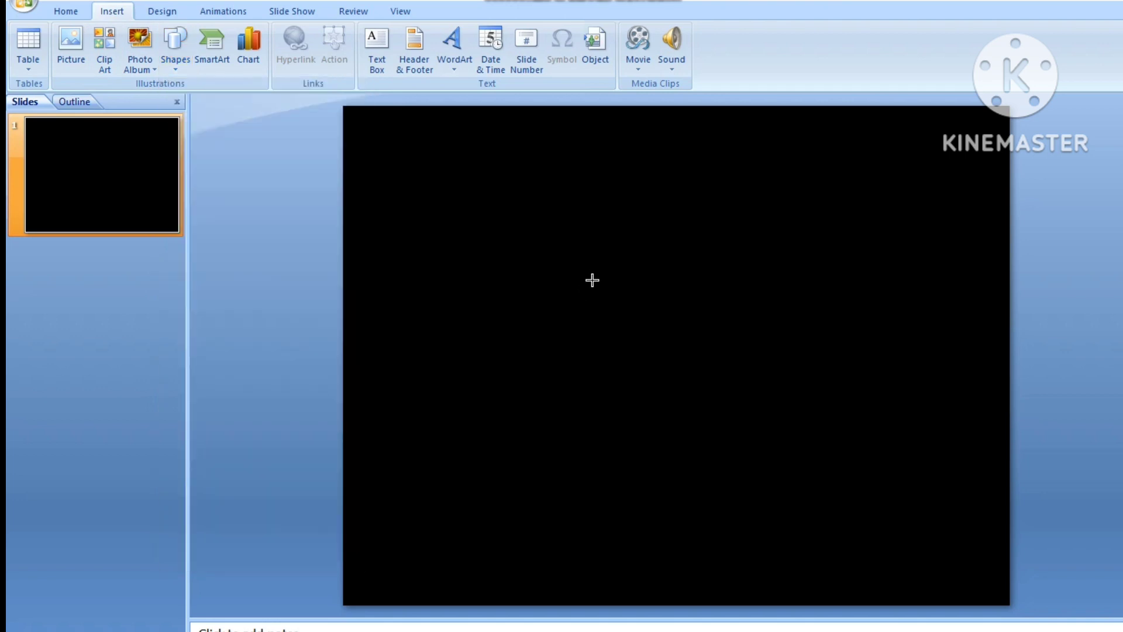
mouse_move(591, 276)
left_mouse_down()
mouse_move(738, 400)
mouse_move(739, 417)
left_mouse_up()
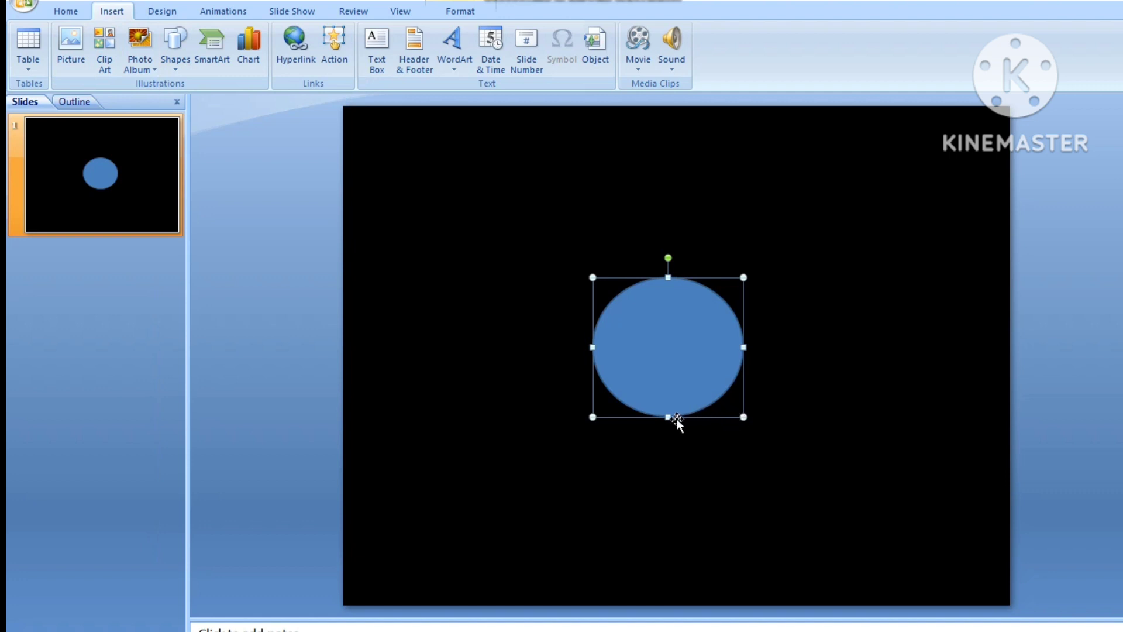
Fill the circle white and replace its blue outline with white.
left_click(460, 12)
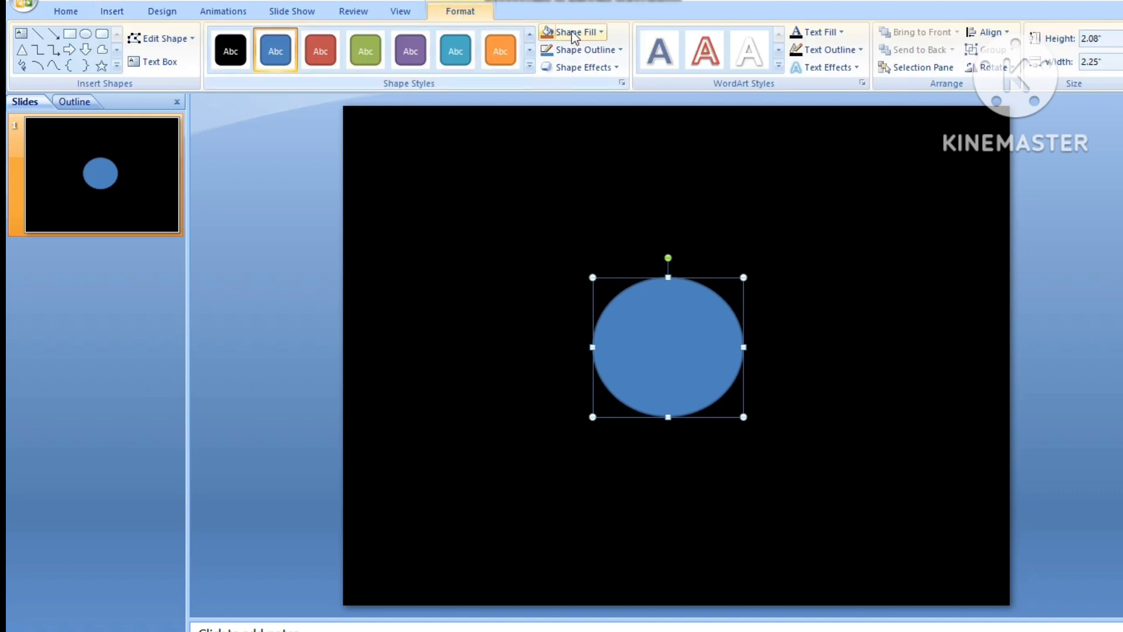
left_click(602, 33)
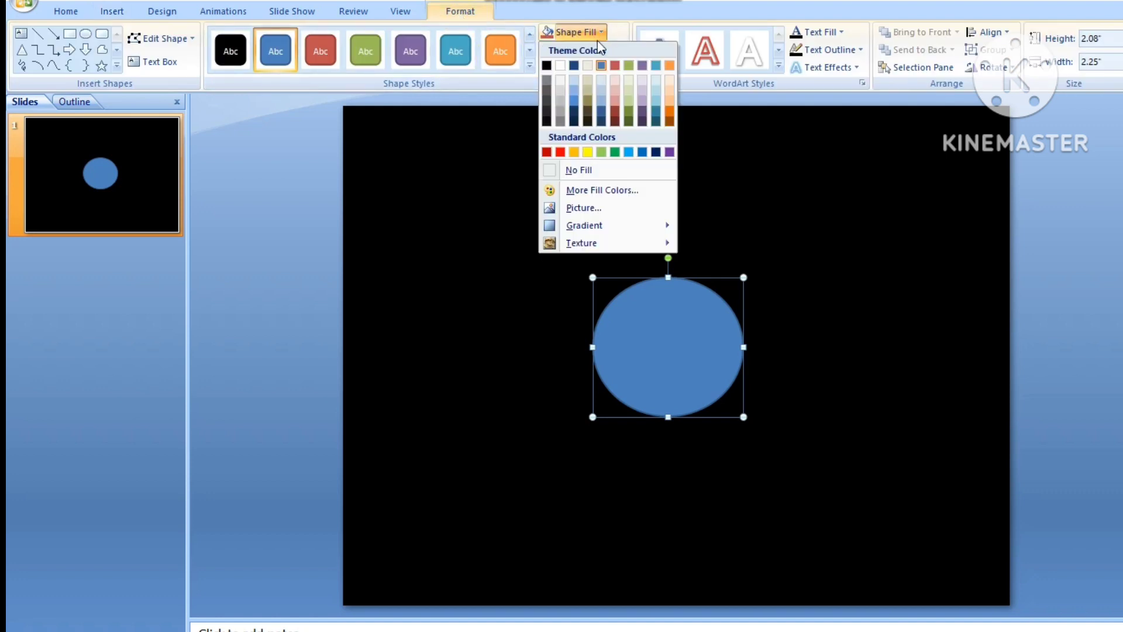
left_click(560, 66)
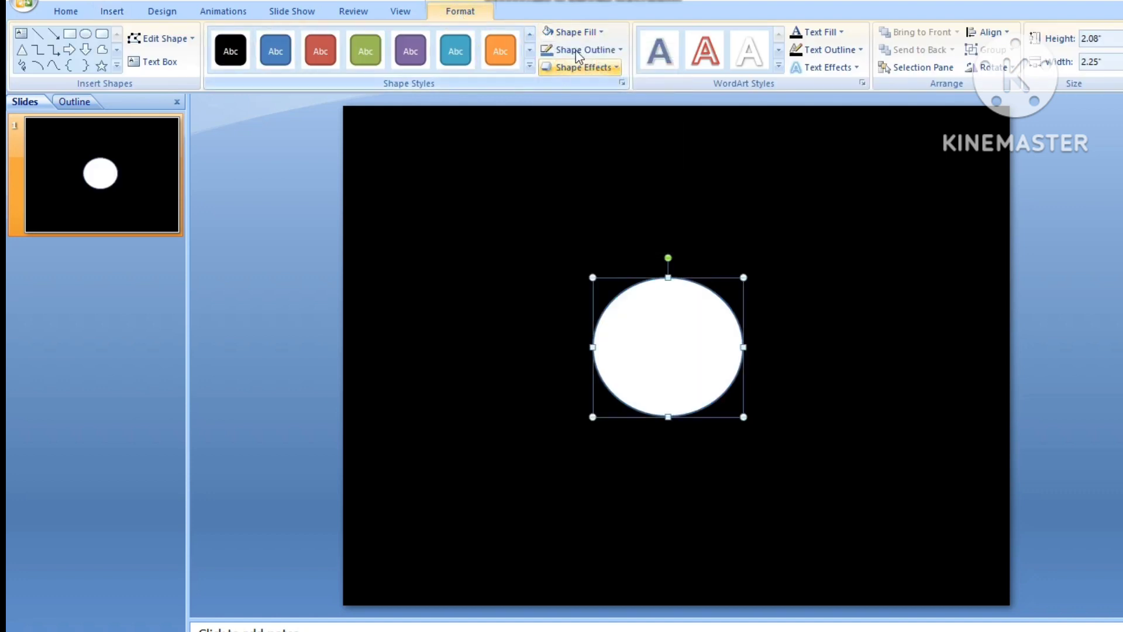
left_click(580, 52)
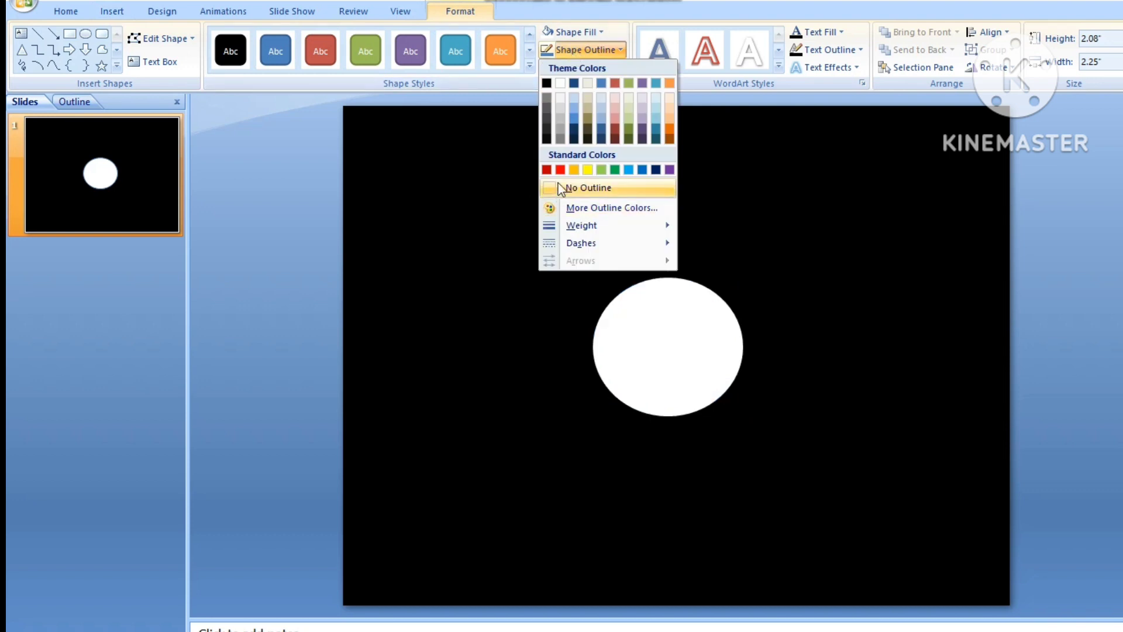
left_click(560, 86)
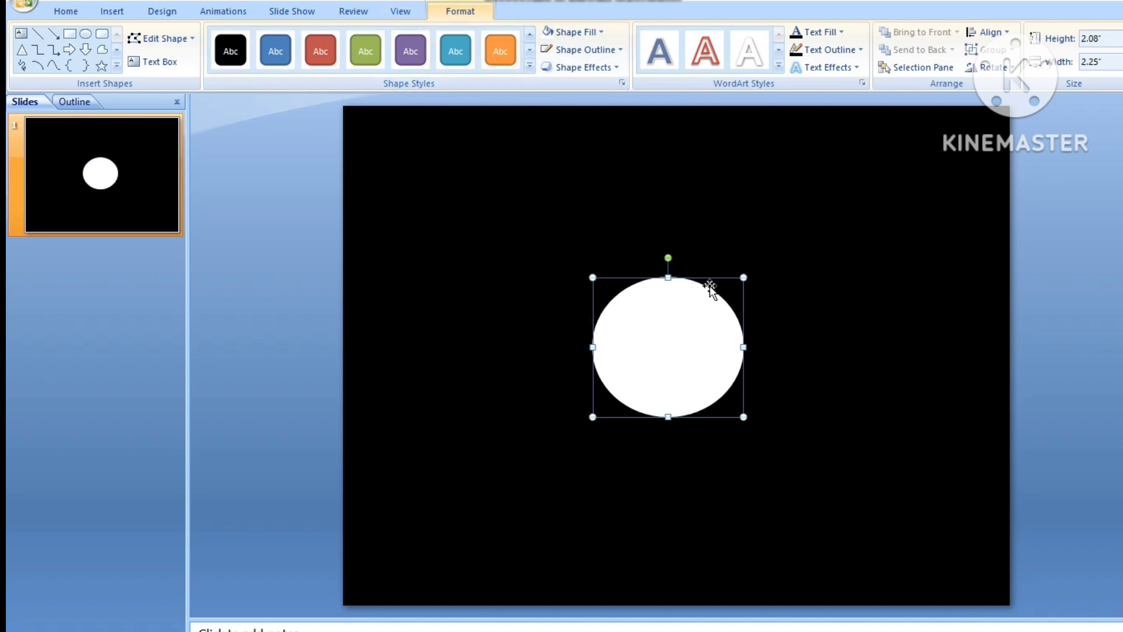
Give the white circle 5 Point soft edges and nudge it slightly up and right.
left_click(618, 69)
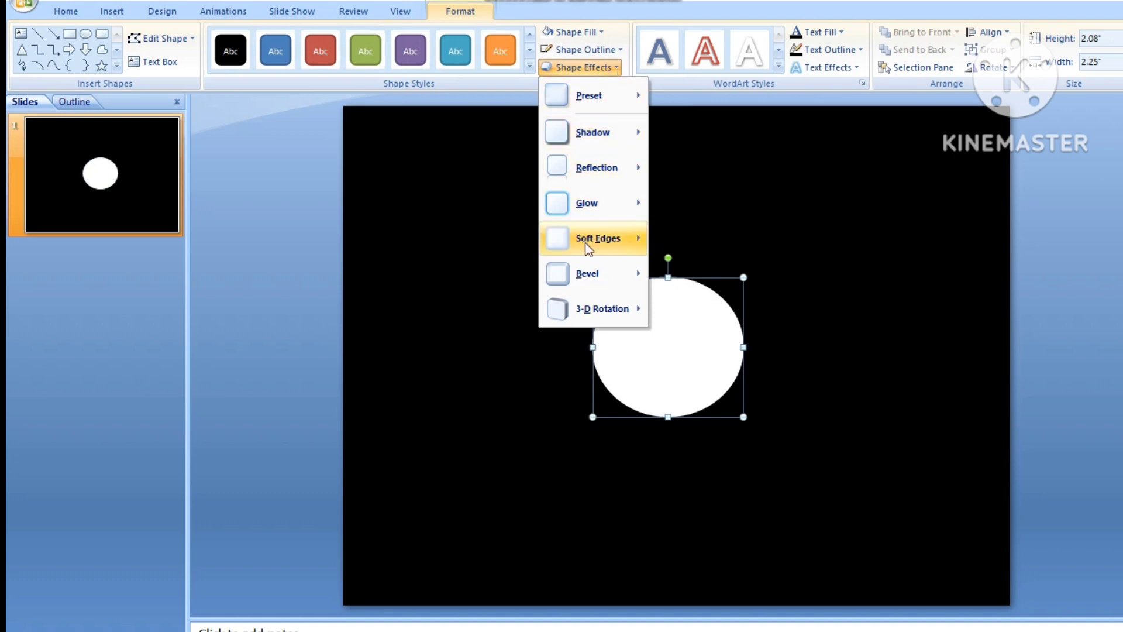
mouse_move(598, 238)
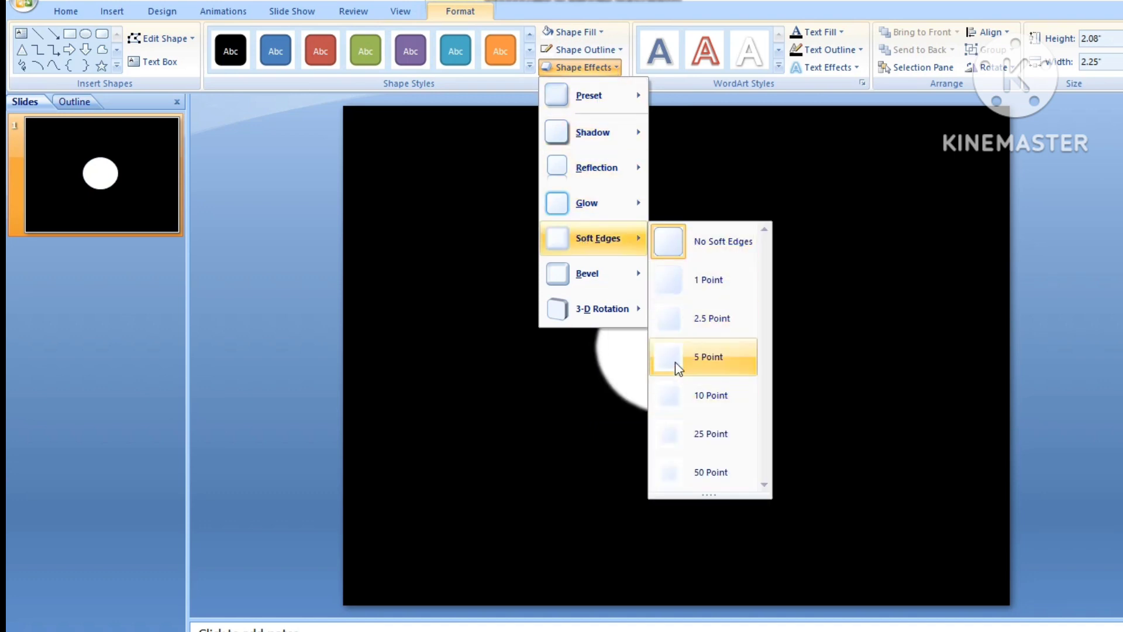
left_click(675, 362)
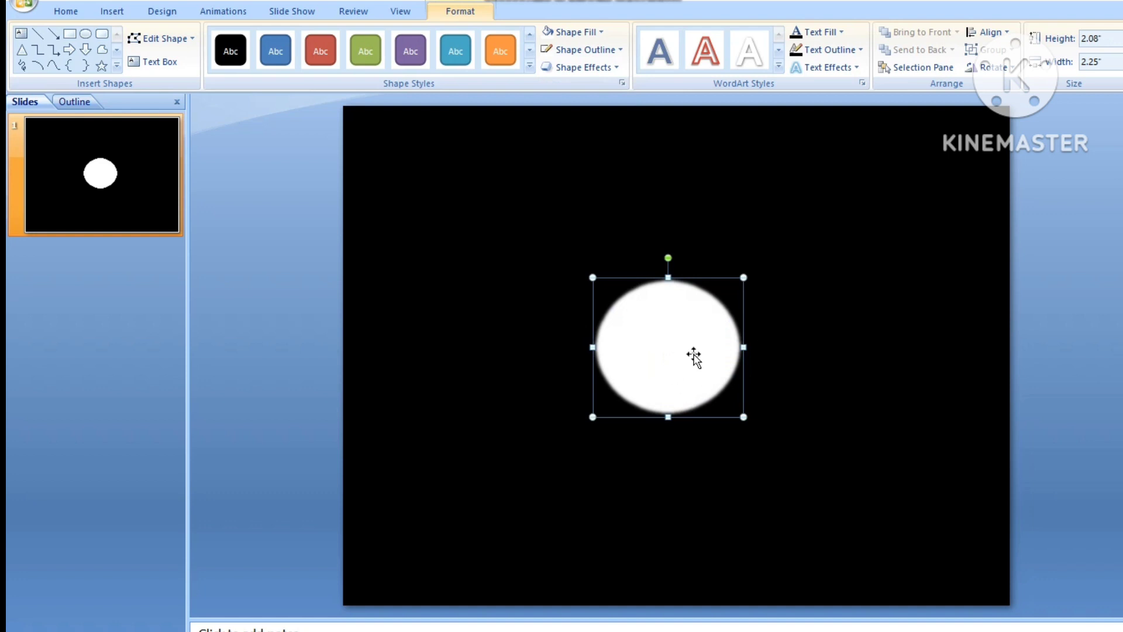
left_click_drag(683, 356, 695, 351)
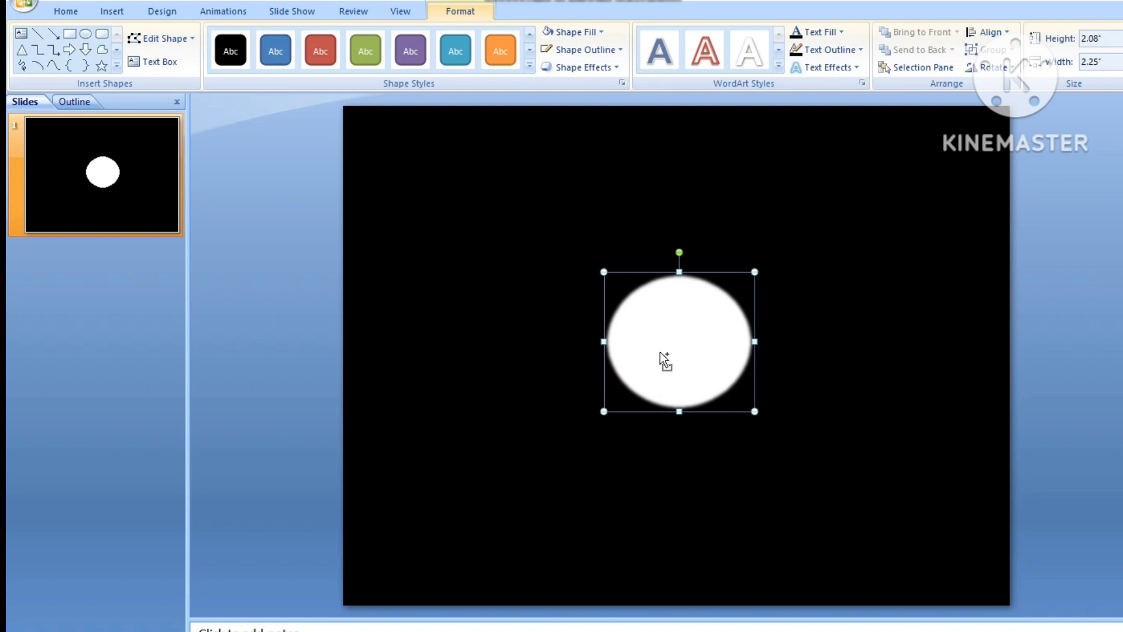
Duplicate the soft circle with Ctrl+D, move the copy left, and fill it black.
key("ctrl+d")
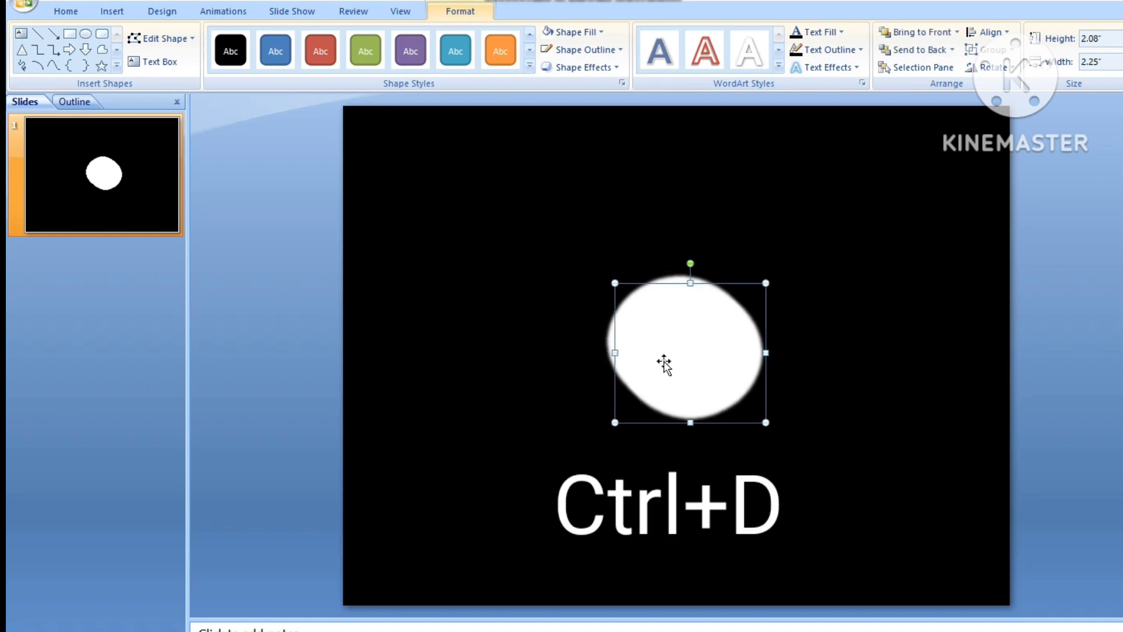
left_click_drag(665, 361, 544, 363)
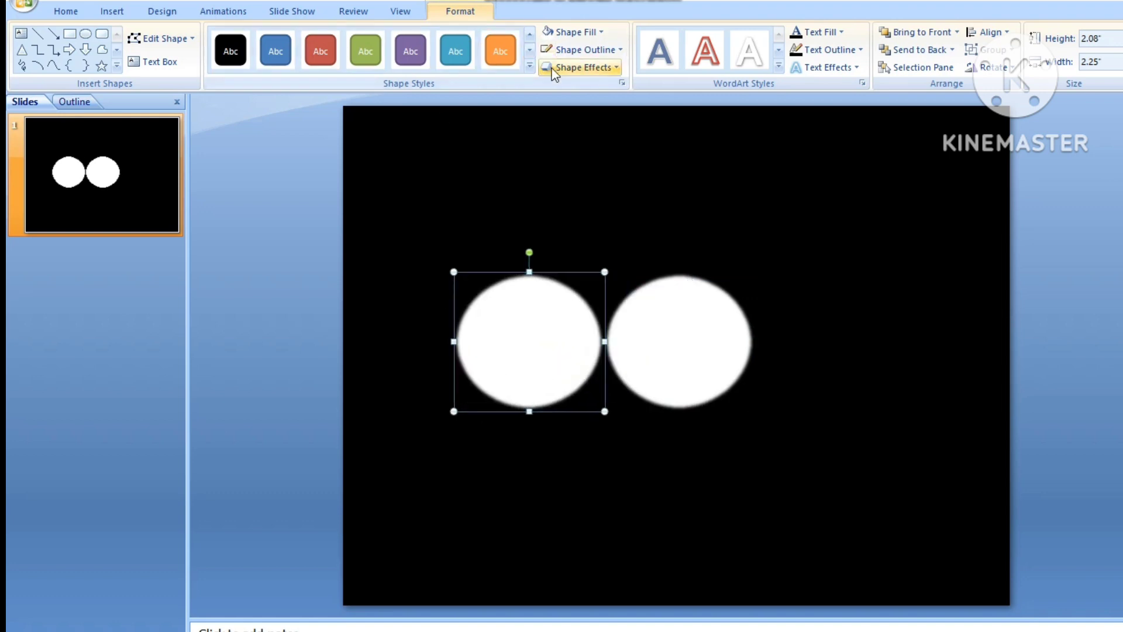
left_click(604, 36)
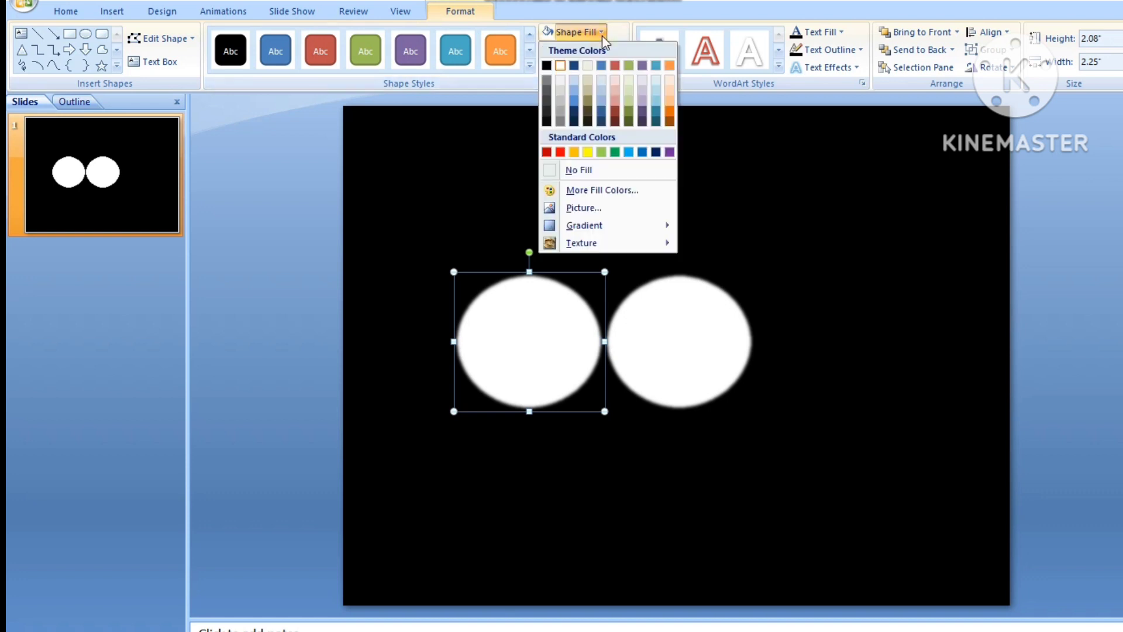
left_click(546, 66)
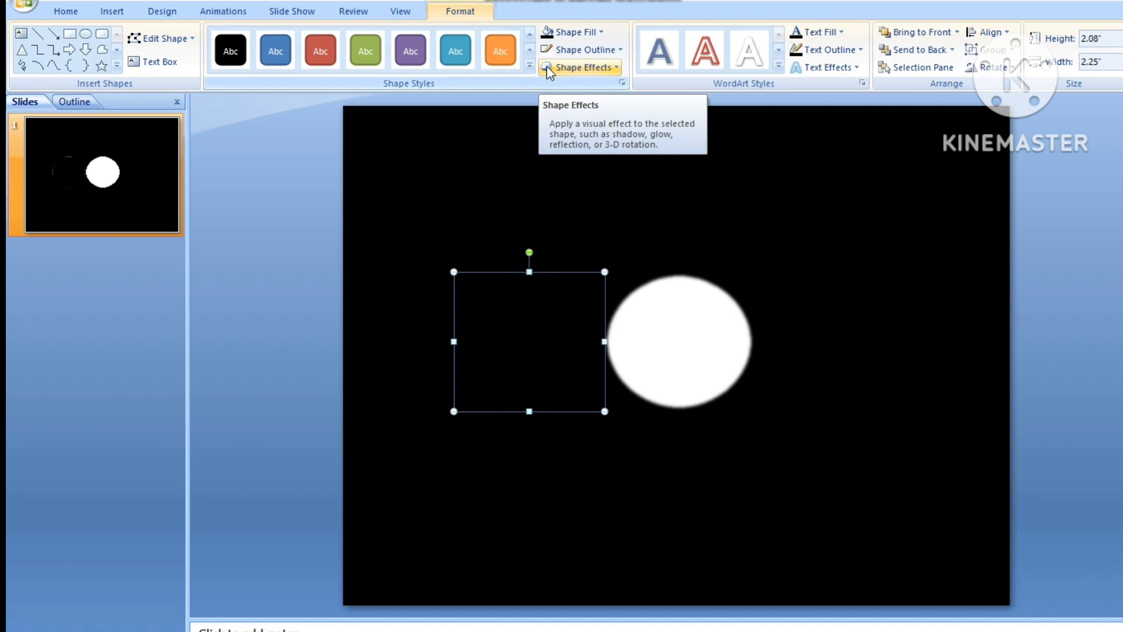
left_click(601, 33)
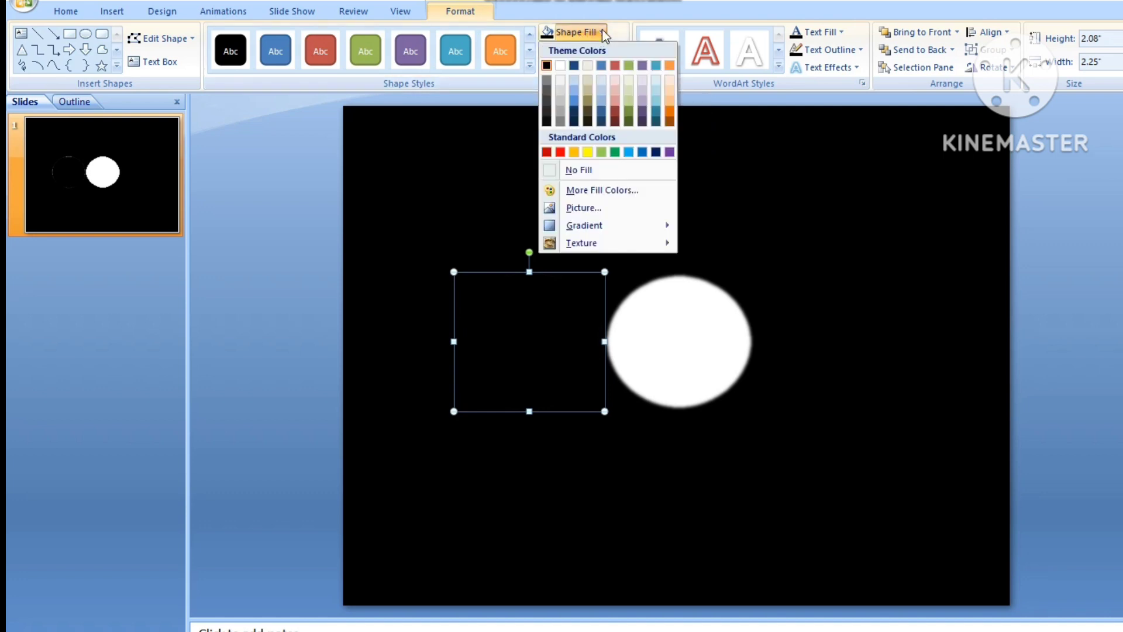
Set the black circle's fill transparency to 11% and overlap it onto the white moon's left side.
right_click(527, 352)
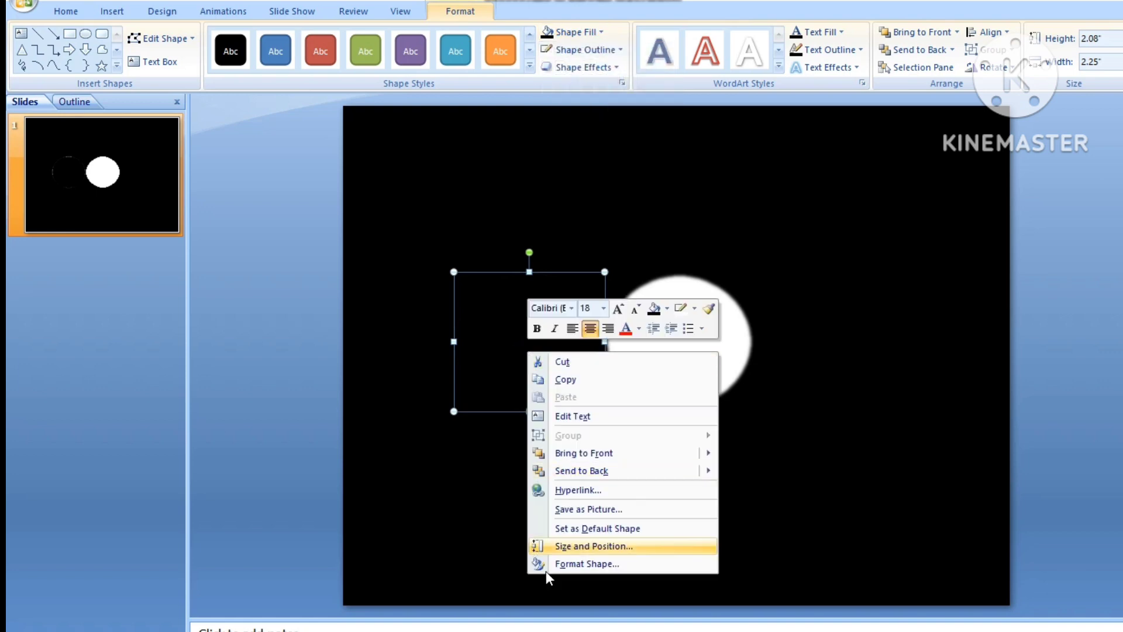
left_click(605, 565)
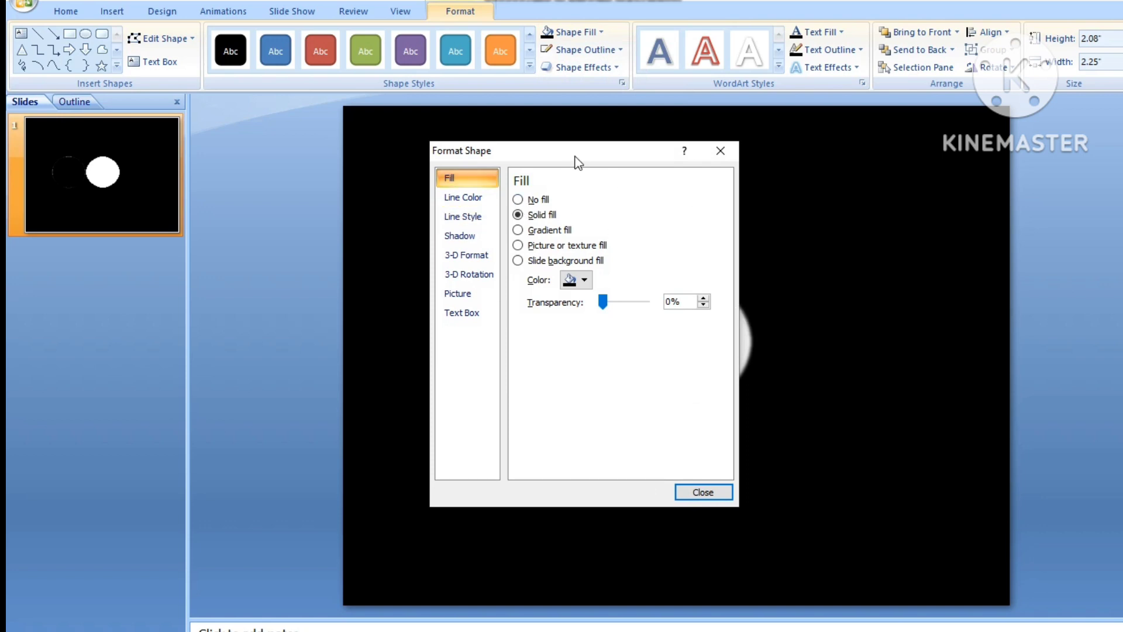
left_click_drag(576, 161, 845, 162)
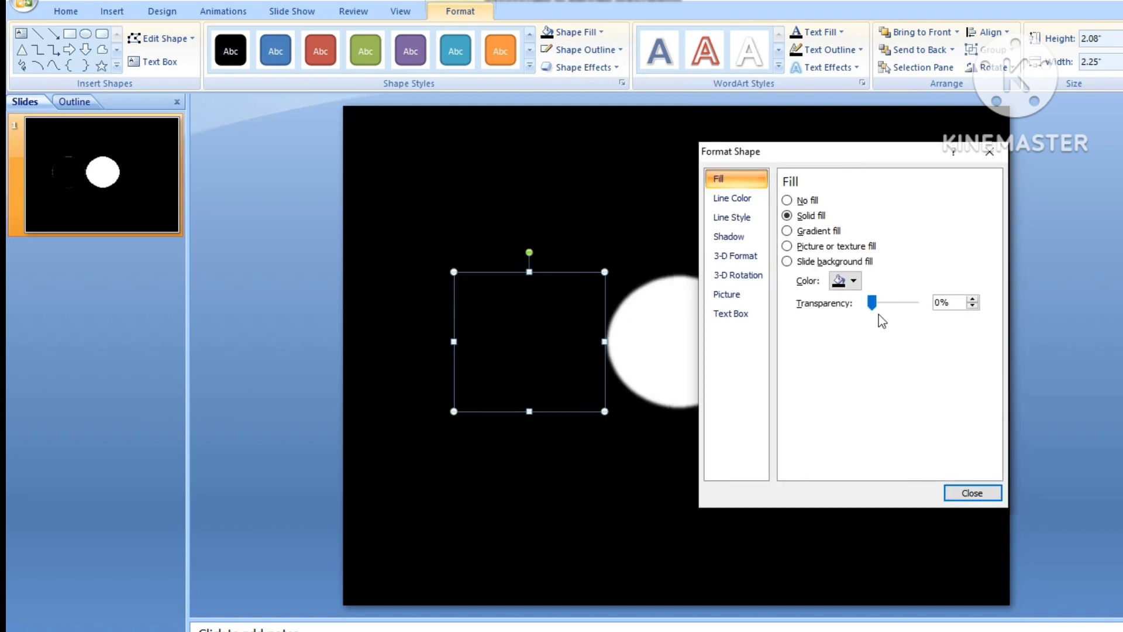
left_click_drag(872, 303, 876, 303)
left_click_drag(881, 309, 888, 308)
left_click_drag(543, 347, 608, 354)
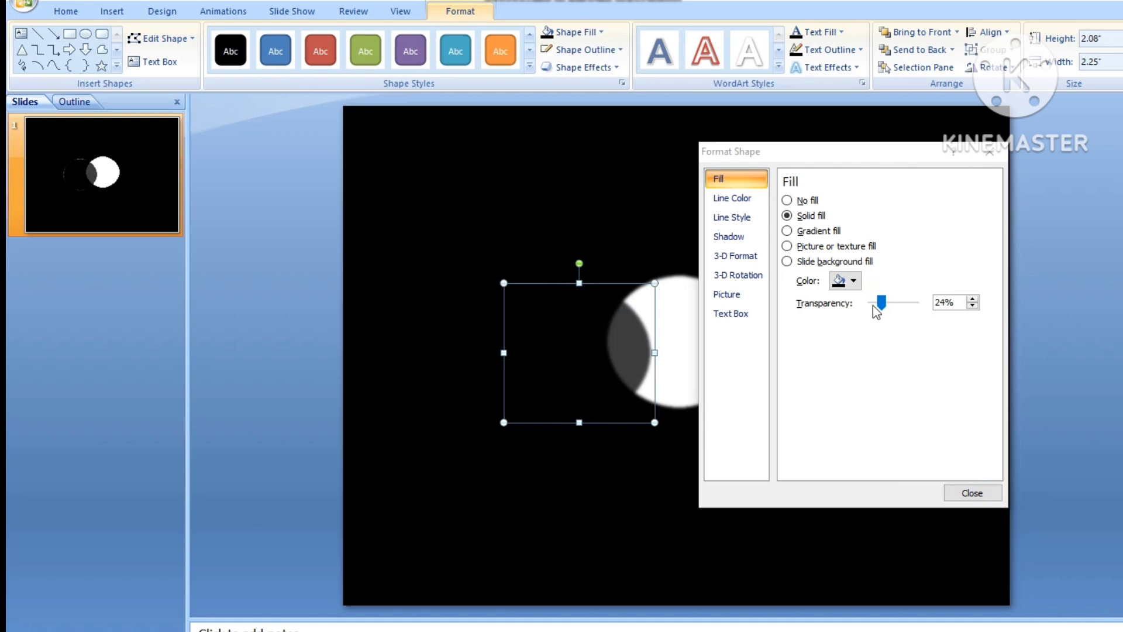
left_click_drag(883, 305, 878, 305)
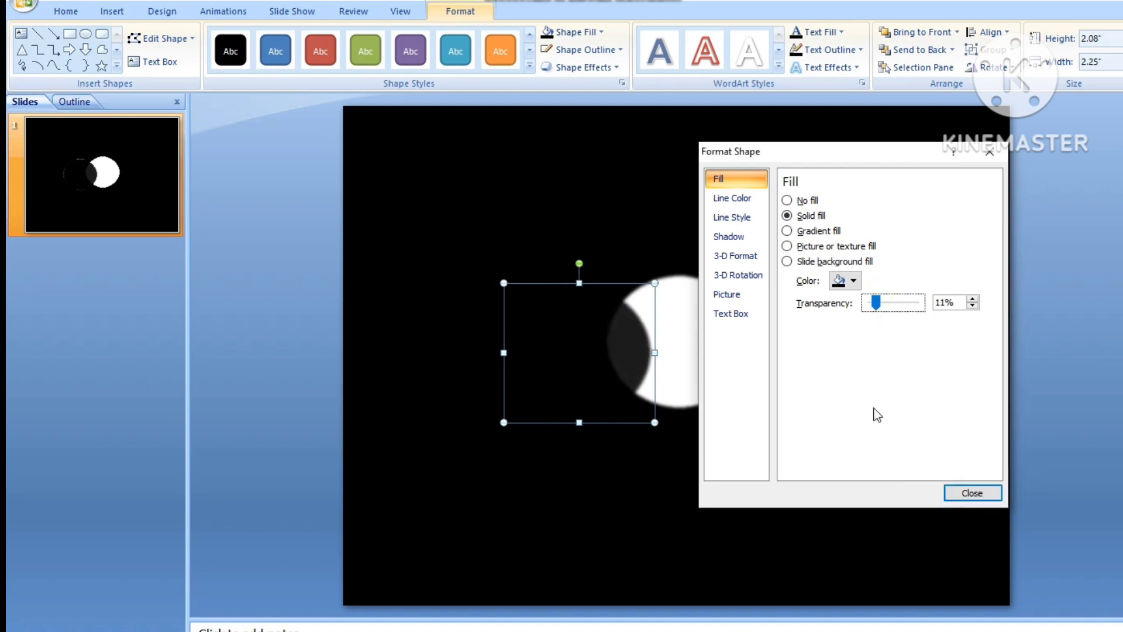
key("Escape")
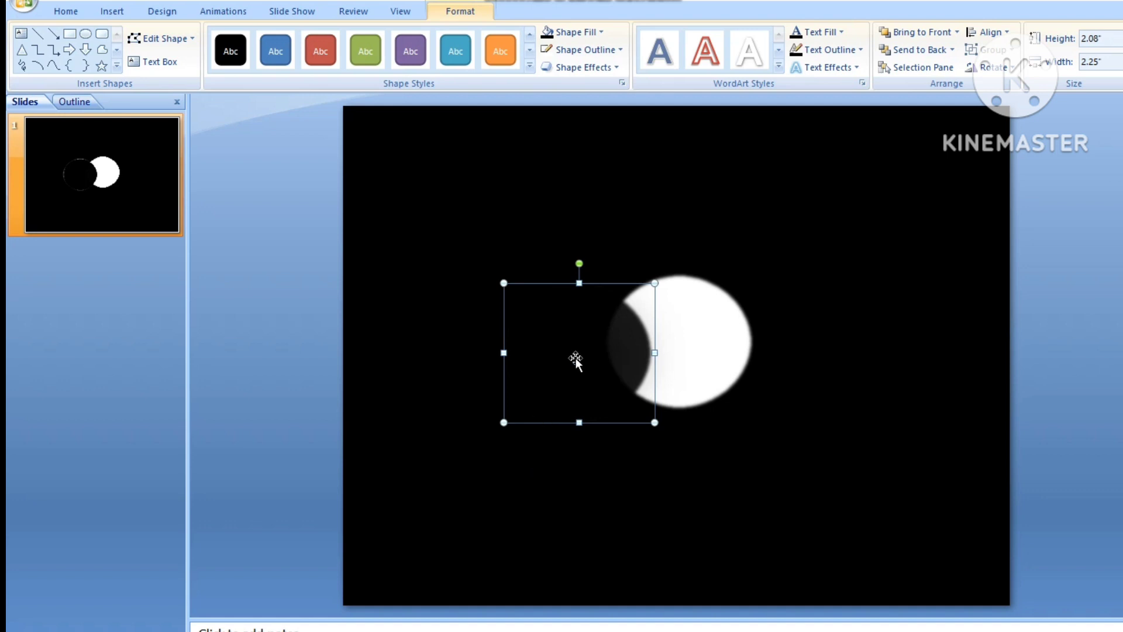
Give the black circle a 121% shadow with 21 pt blur, then drag it up-left of the moon.
right_click(576, 359)
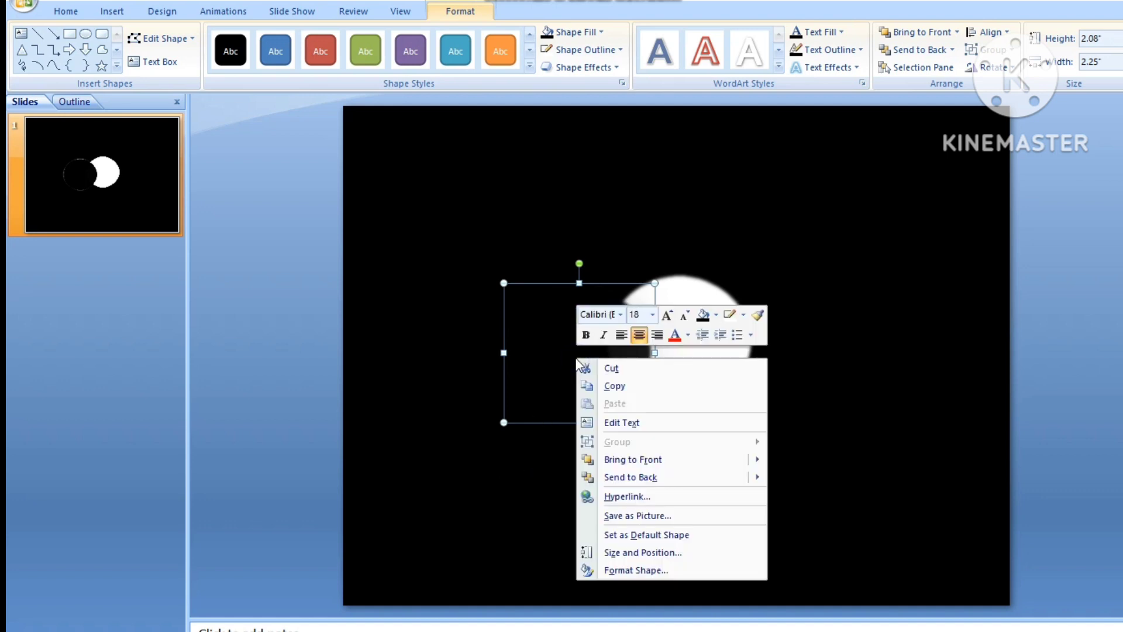
left_click(634, 575)
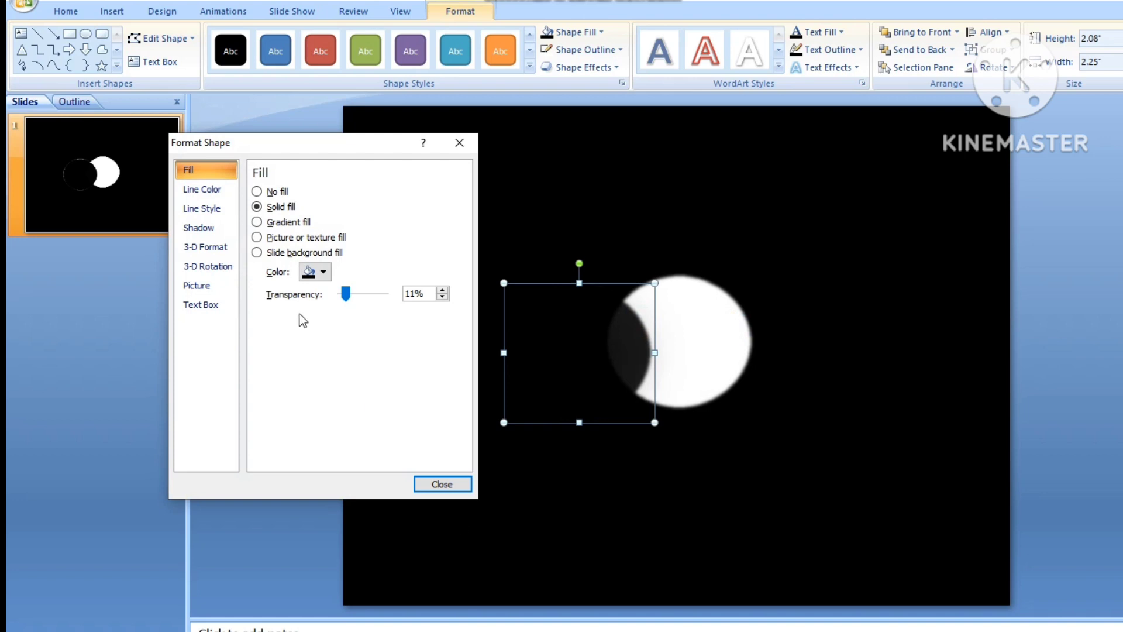
left_click(199, 227)
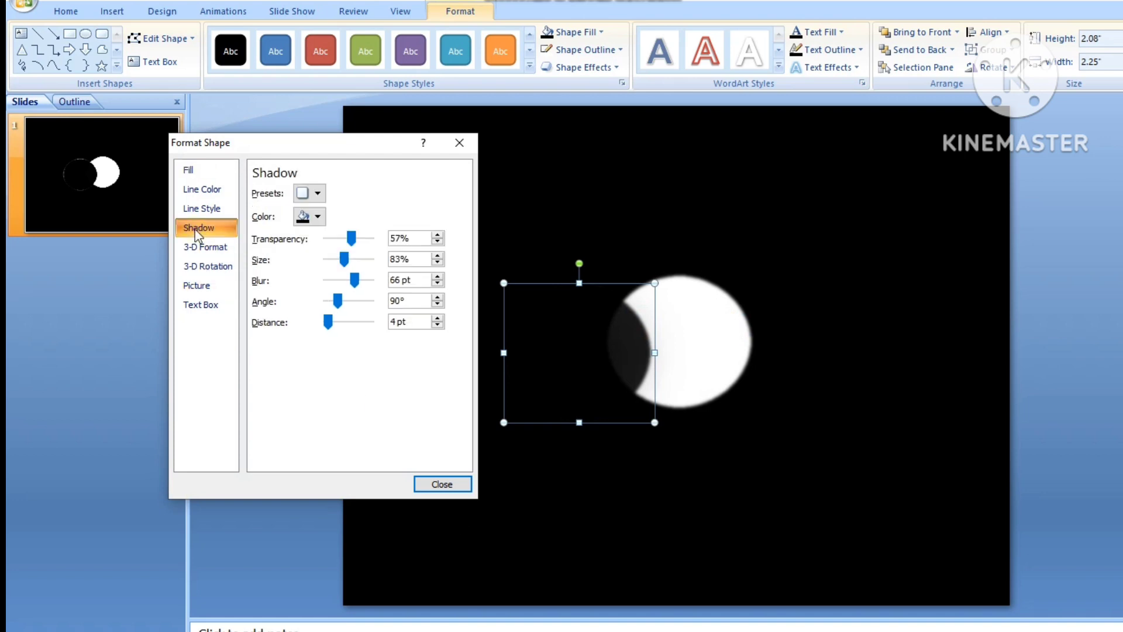
left_click_drag(301, 142, 221, 127)
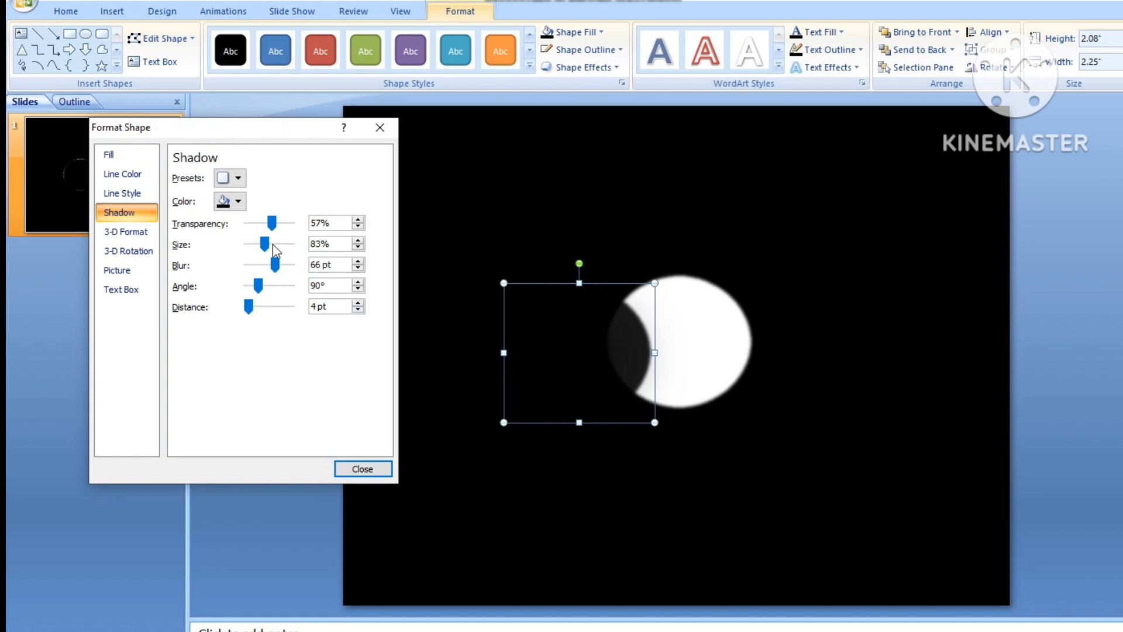
left_click_drag(265, 244, 283, 248)
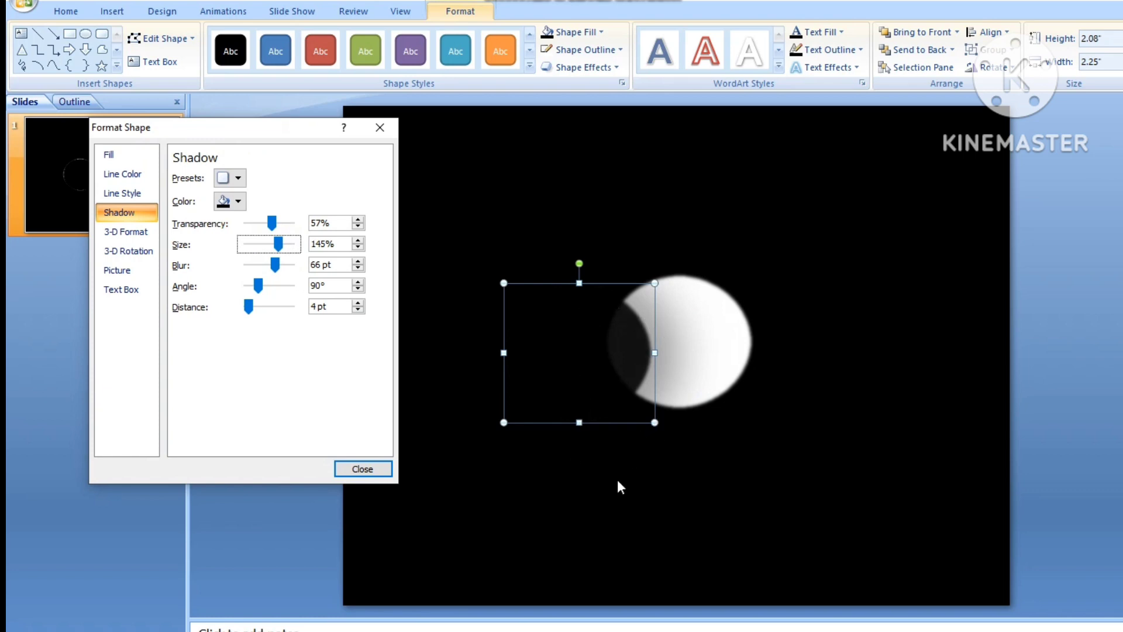
mouse_move(275, 265)
left_mouse_down()
mouse_move(245, 262)
mouse_move(259, 266)
mouse_move(278, 249)
left_mouse_up()
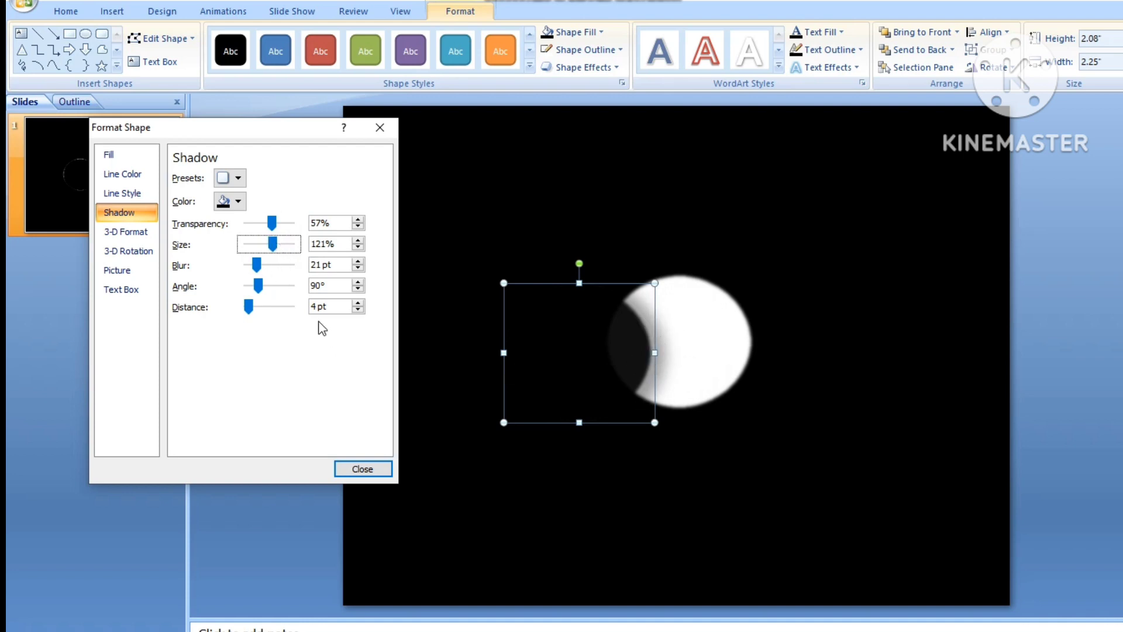
left_click(360, 471)
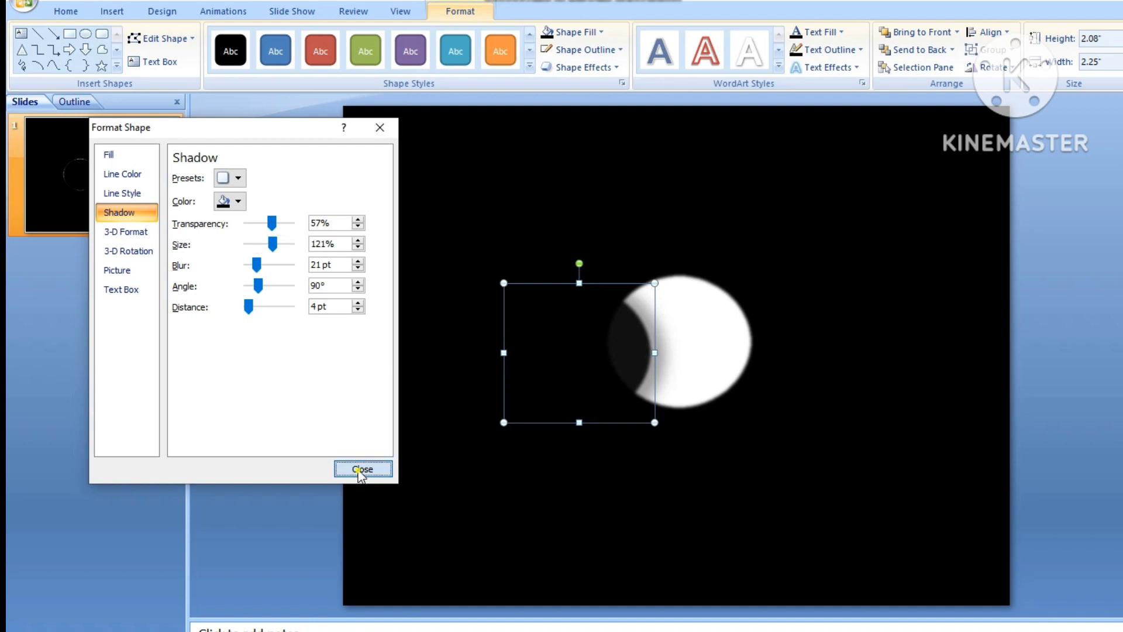
mouse_move(586, 372)
left_mouse_down()
mouse_move(641, 369)
mouse_move(646, 381)
left_mouse_up()
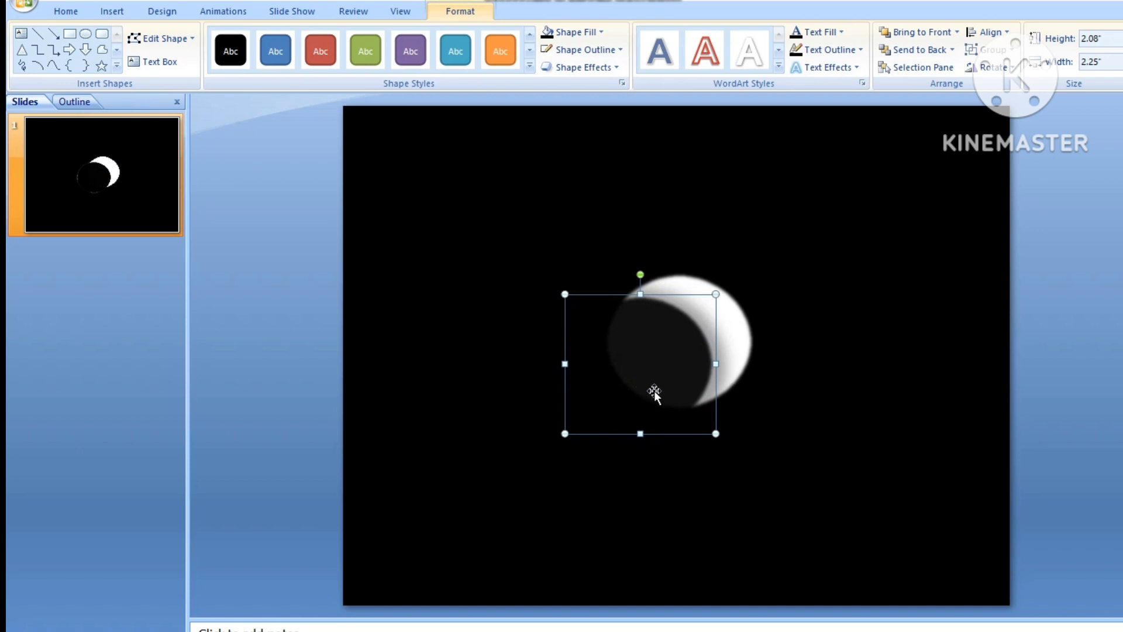
mouse_move(654, 391)
left_mouse_down()
mouse_move(611, 249)
mouse_move(595, 251)
left_mouse_up()
Drop the black circle above-left of the moon and open the Custom Animation pane.
left_click(594, 251)
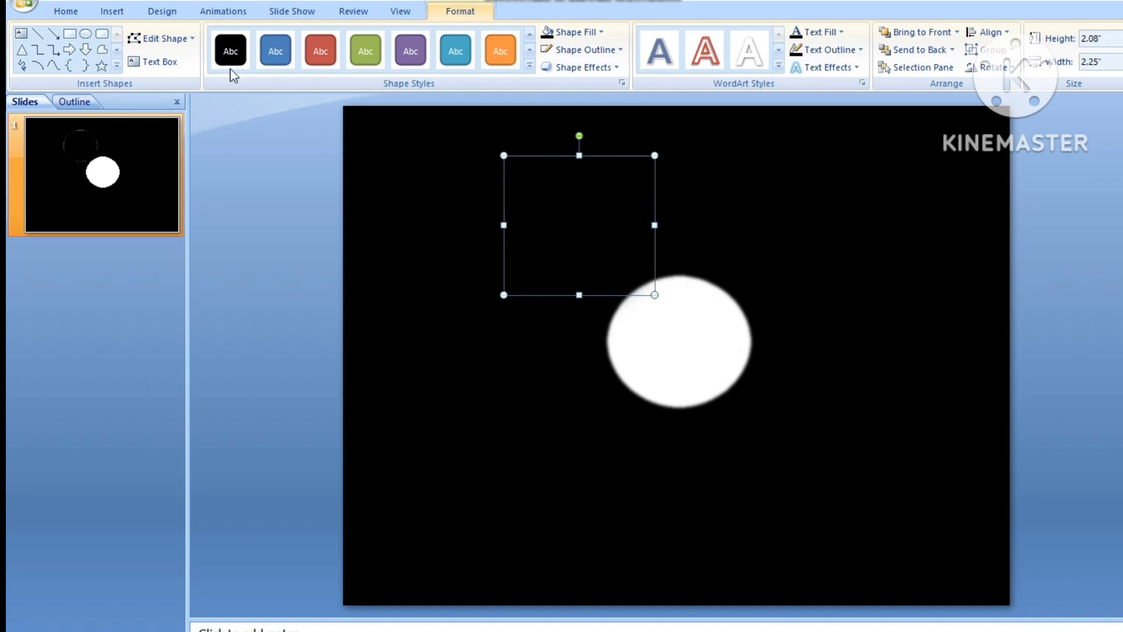
left_click(235, 14)
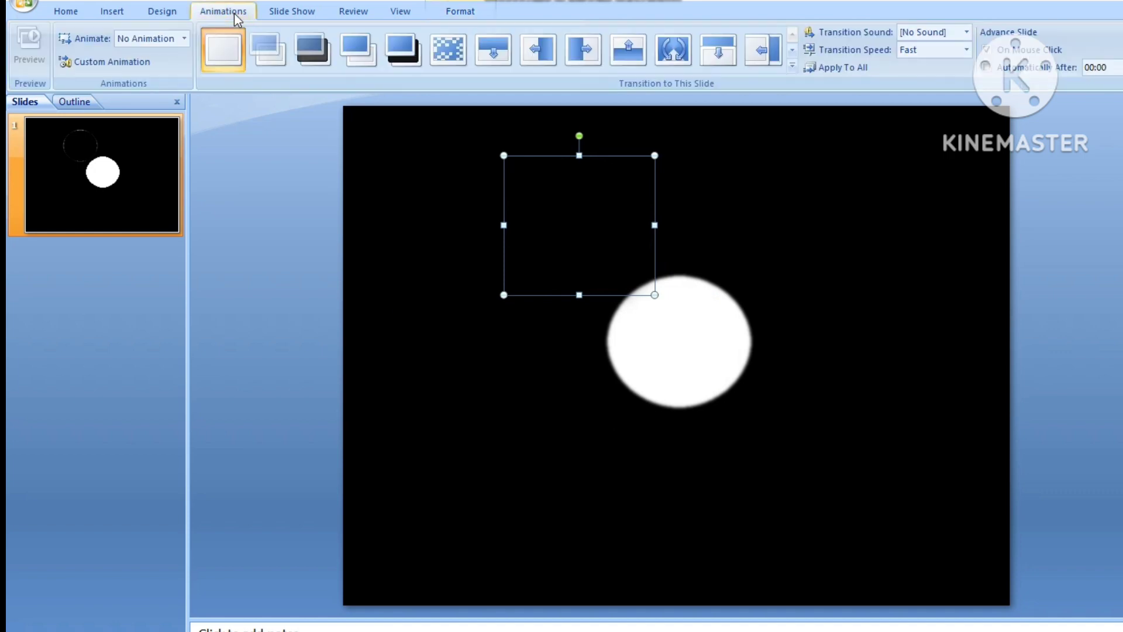
left_click(158, 14)
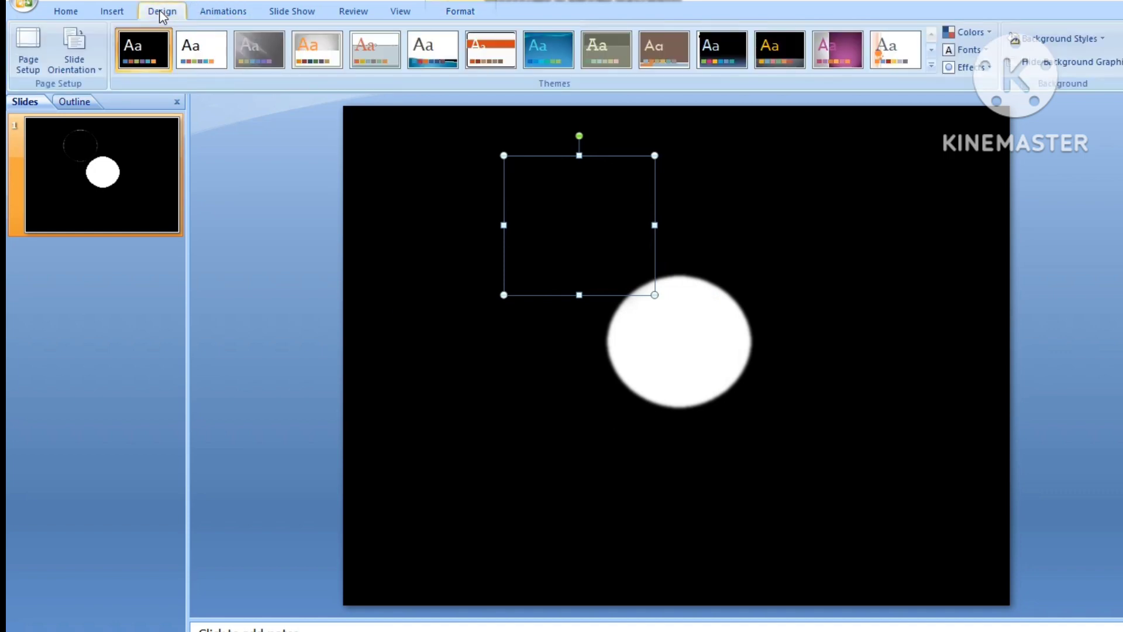
left_click(205, 13)
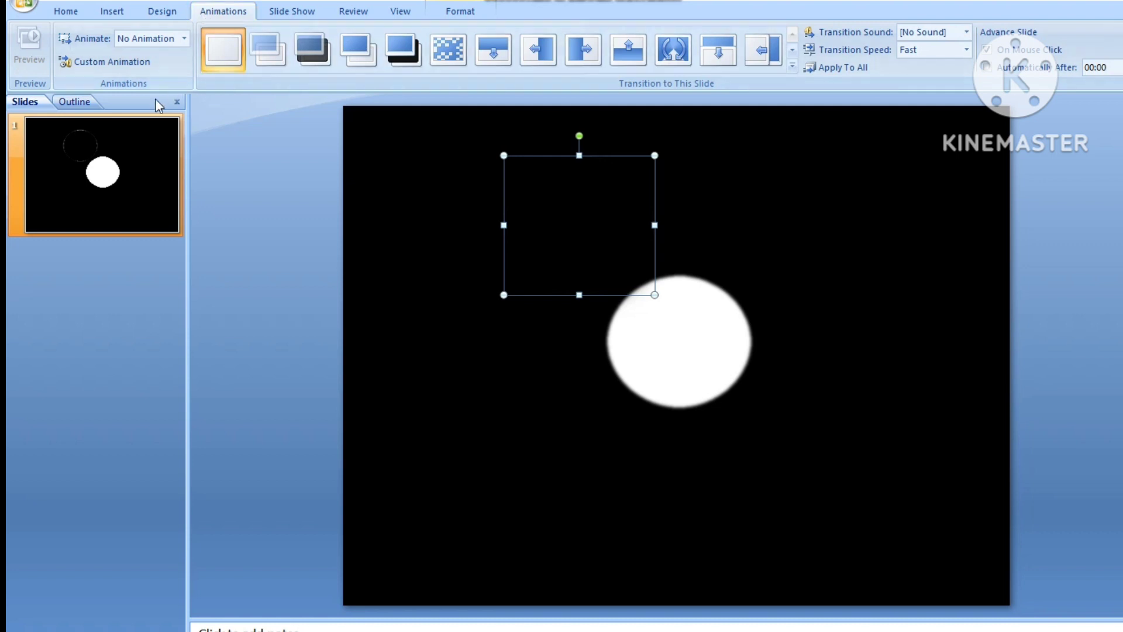
left_click(107, 63)
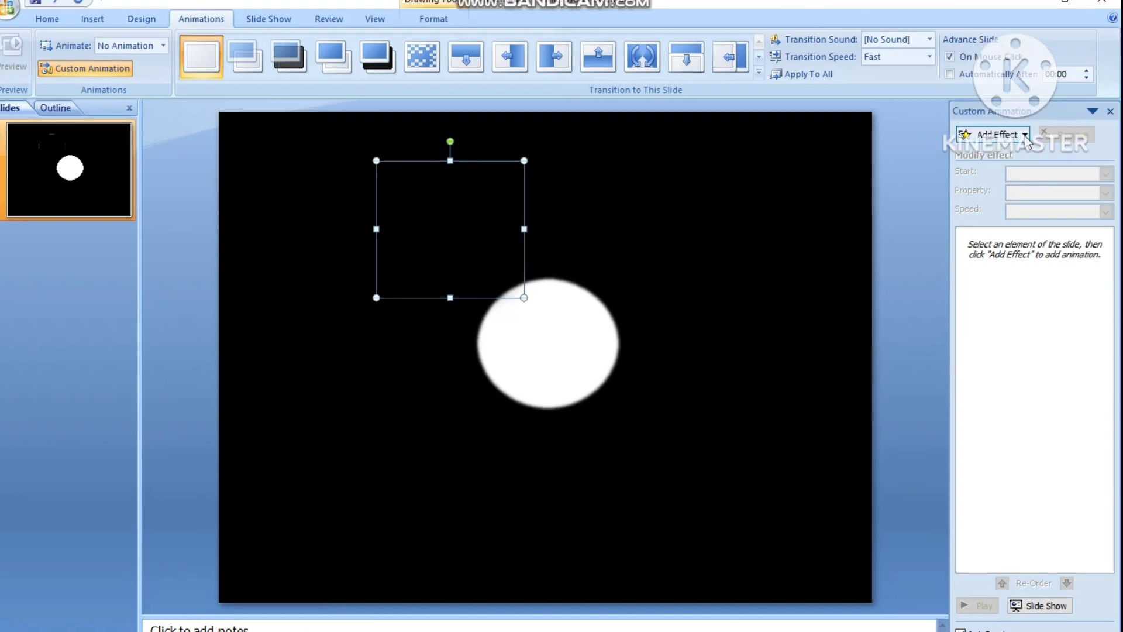
Draw a first curved custom motion path from beside the black circle bending down to the right.
left_click(1024, 135)
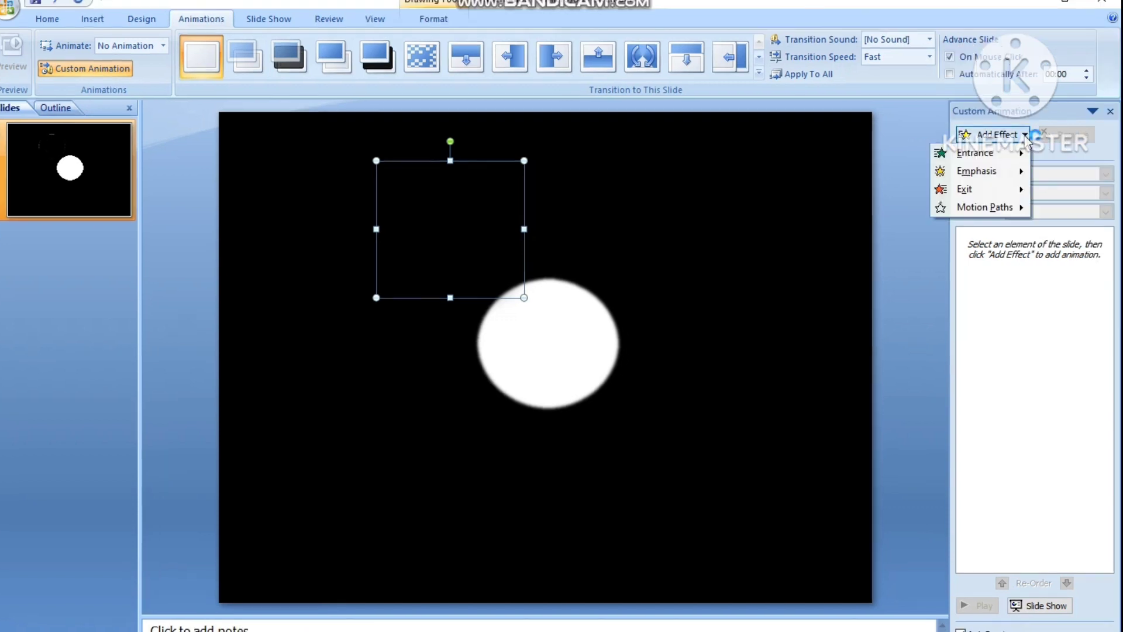
left_click(993, 210)
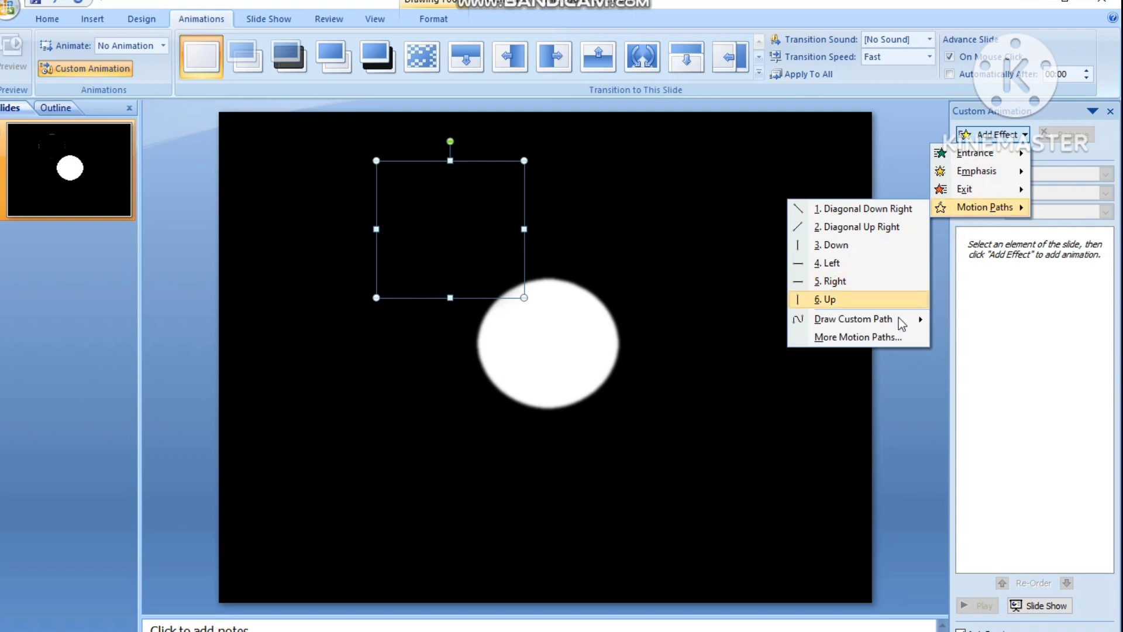
mouse_move(855, 318)
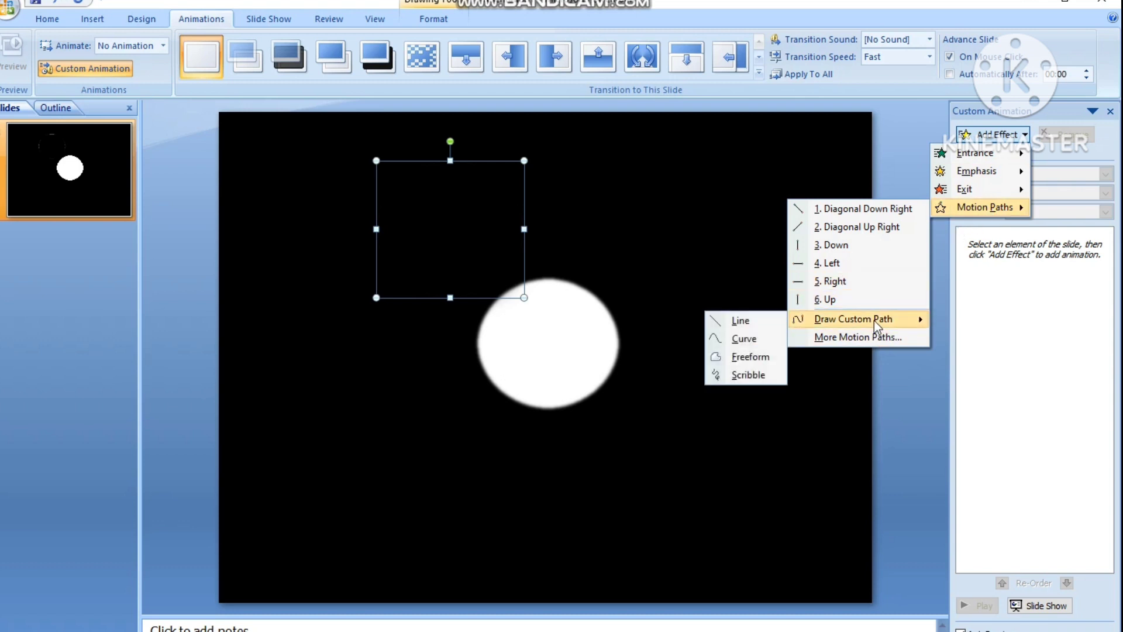
left_click(743, 340)
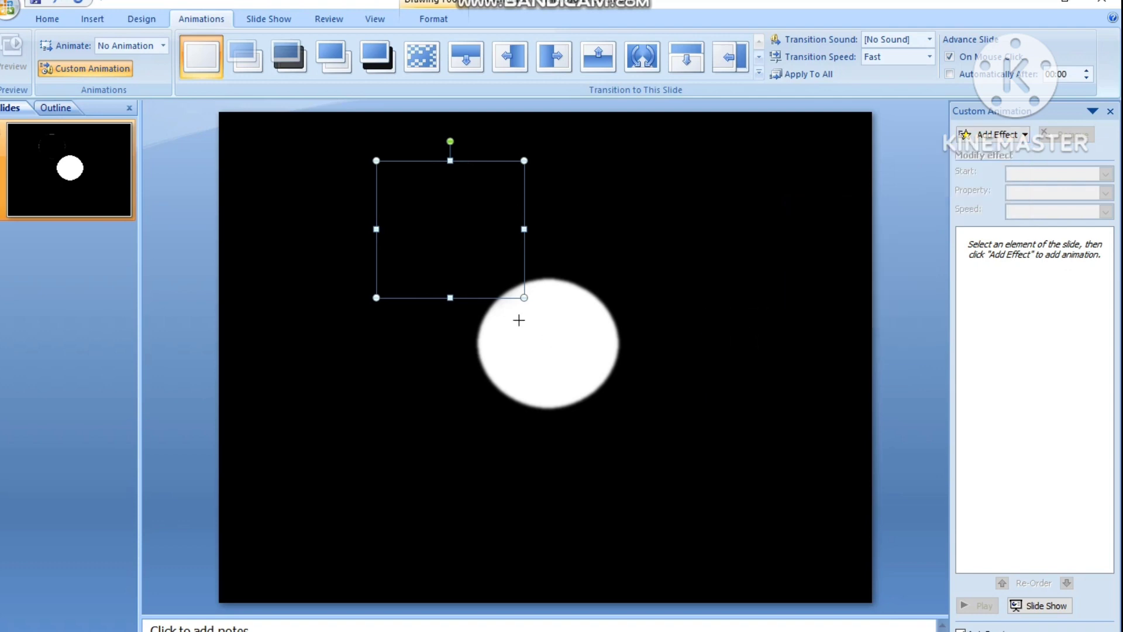
left_click(383, 283)
left_click(714, 283)
left_click(718, 432)
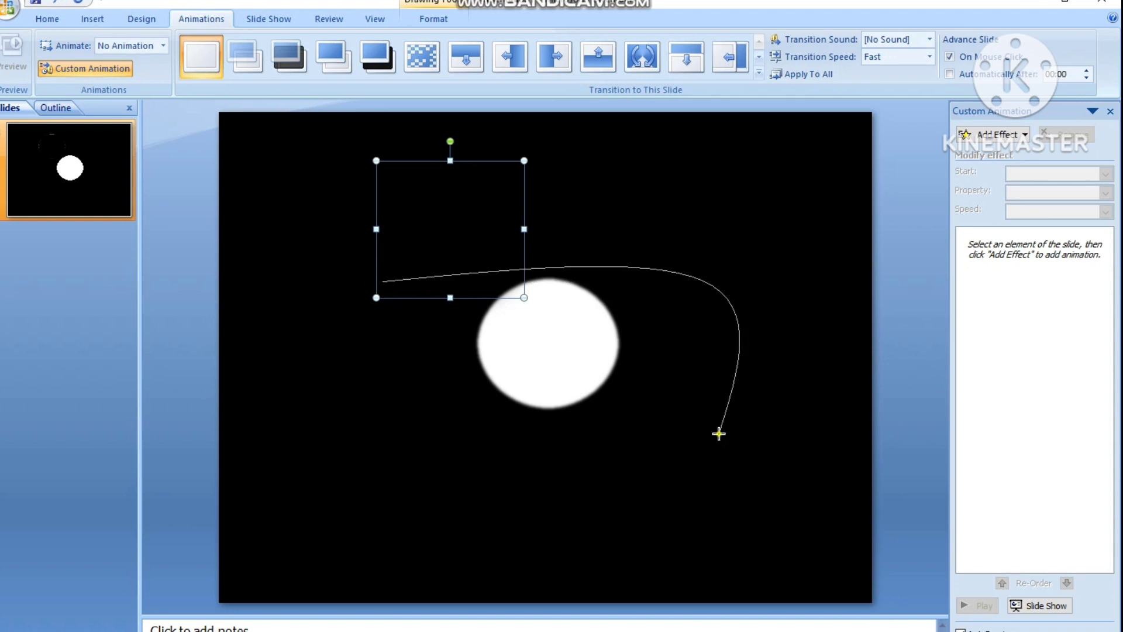
left_click(745, 490)
double_click(758, 491)
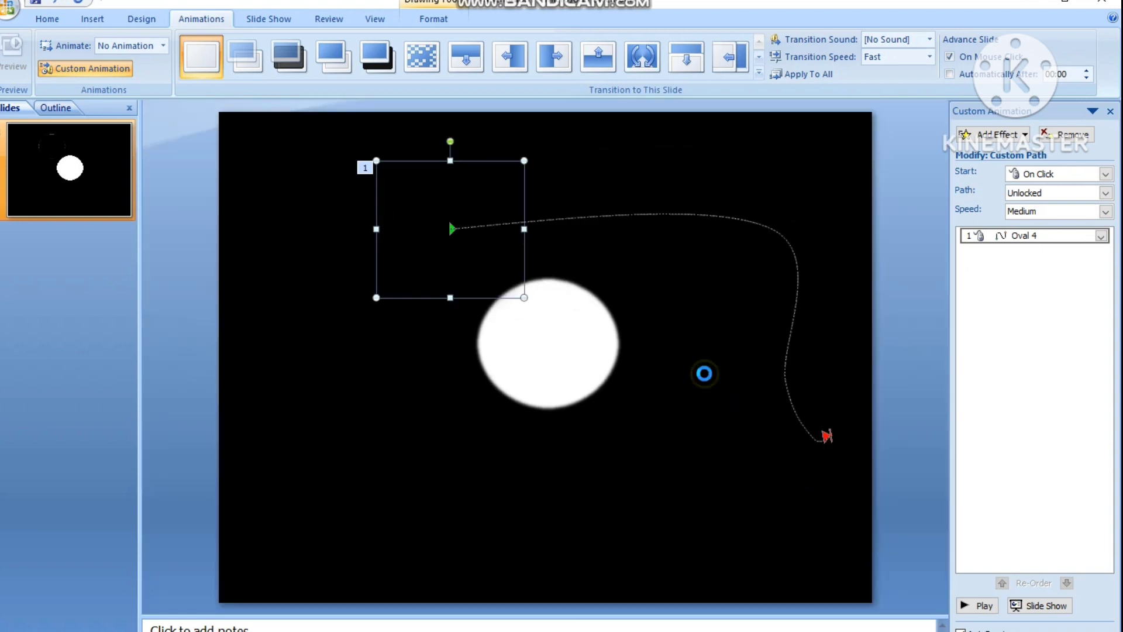
left_click(440, 258)
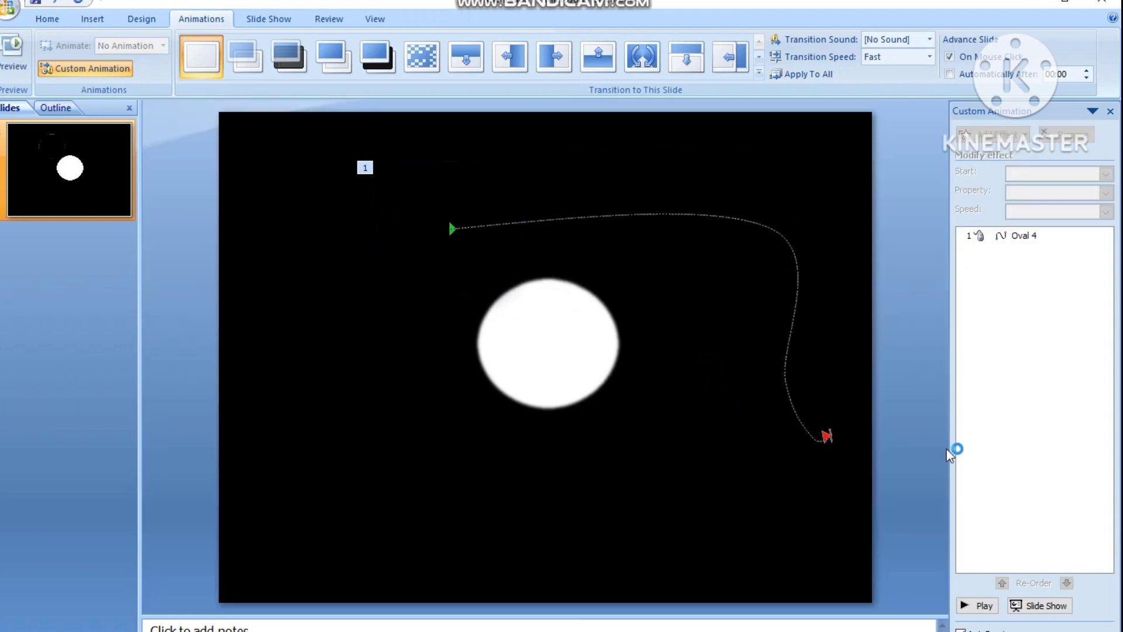
Delete the first motion path and move the black circle onto the moon's upper-left edge.
left_click(366, 168)
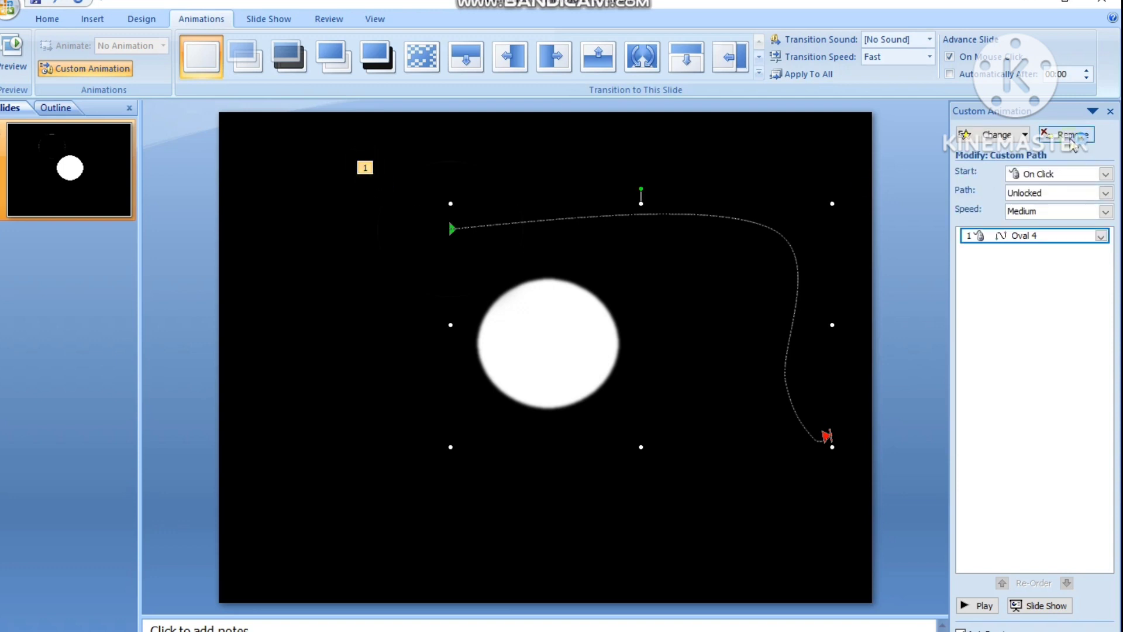
left_click(1071, 136)
left_click(456, 234)
left_click_drag(457, 233, 485, 286)
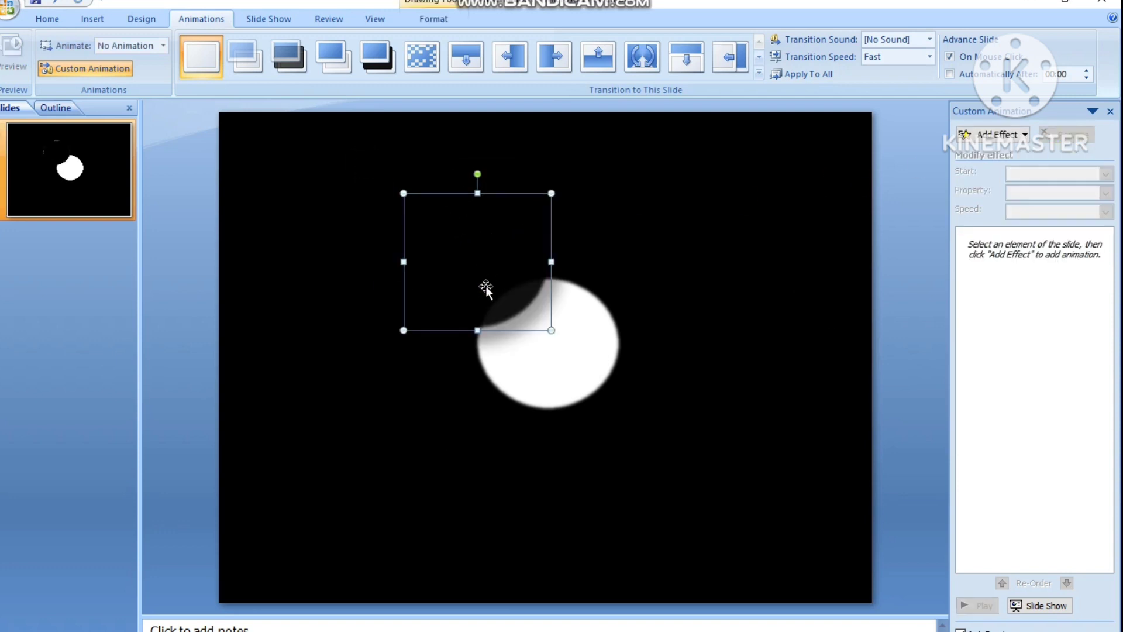
Draw a new curved path from the circle over the moon's top to the upper right, and preview it.
left_click(997, 134)
mouse_move(983, 207)
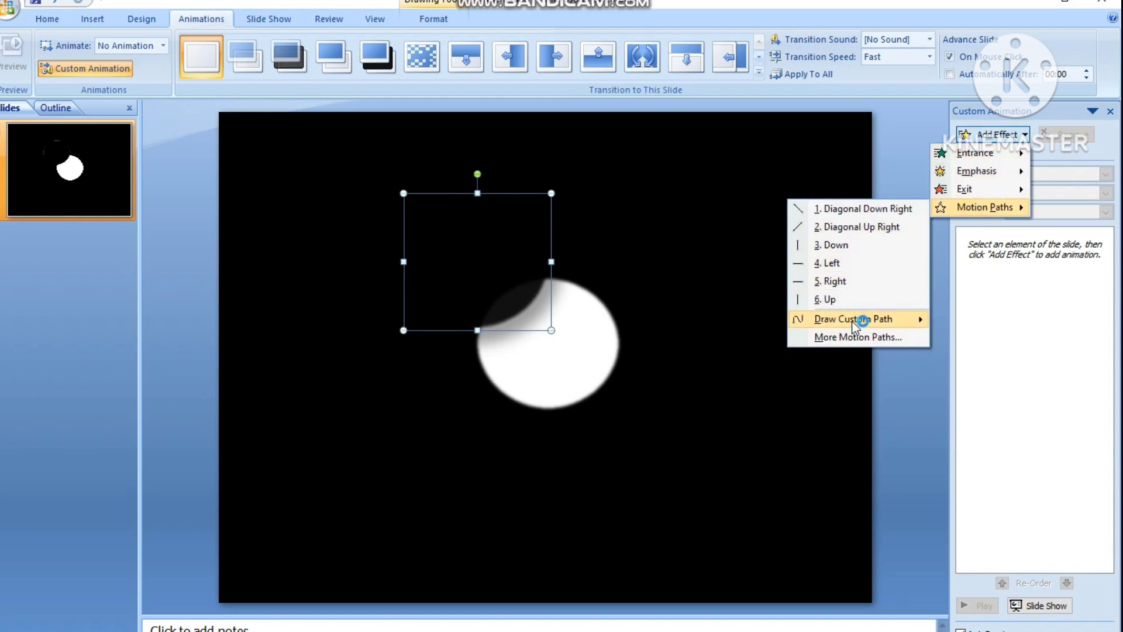
left_click(746, 340)
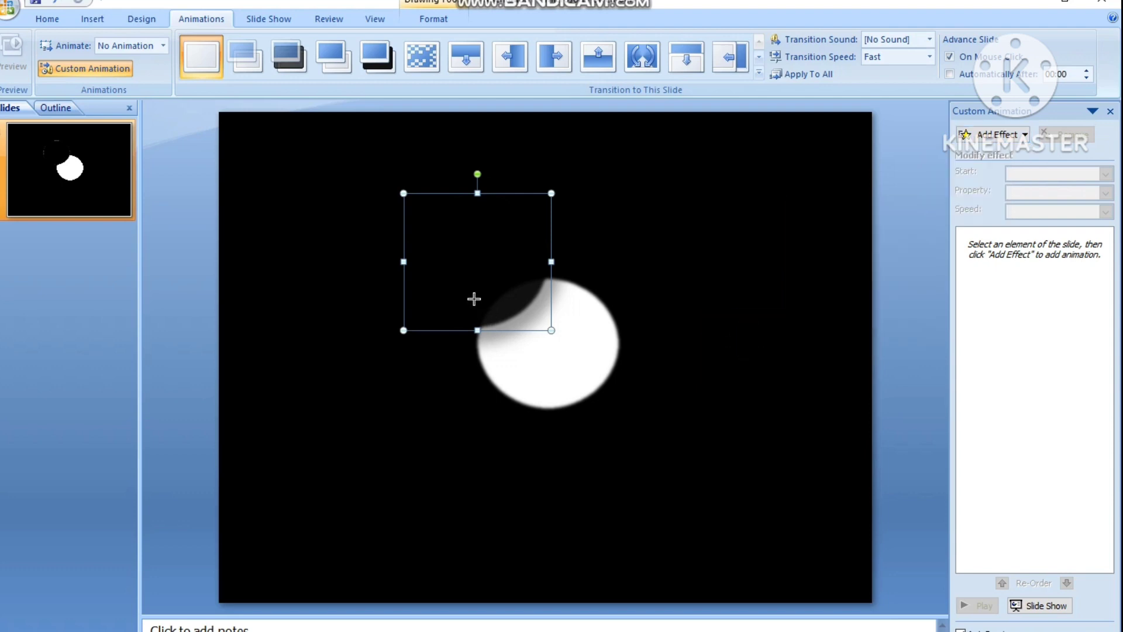
left_click(461, 285)
left_click(551, 330)
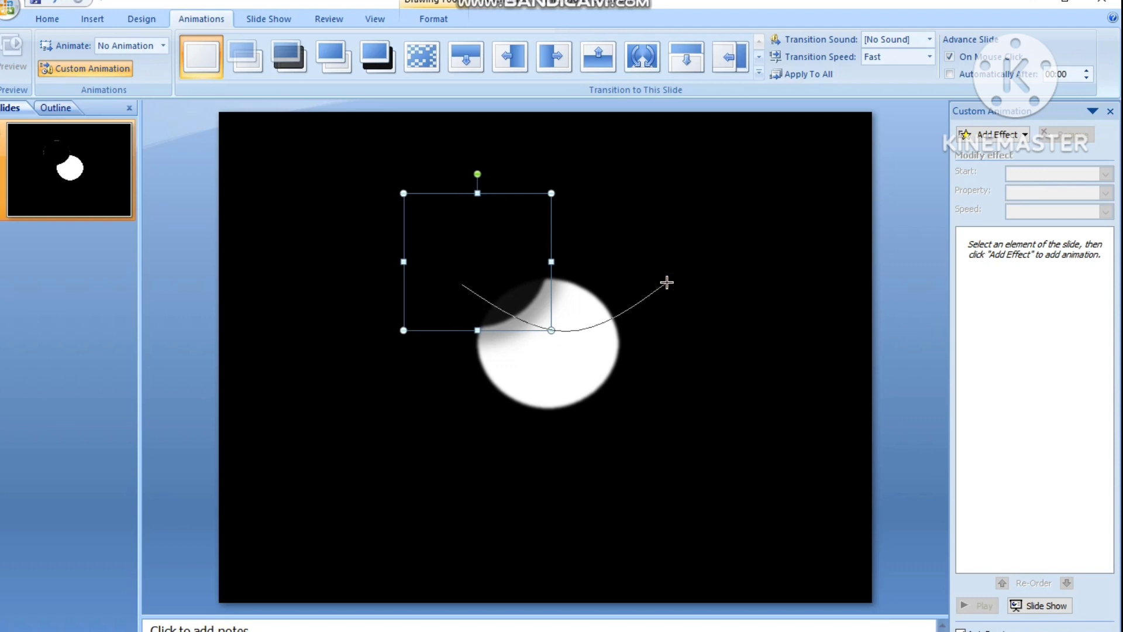
left_click(667, 283)
double_click(673, 282)
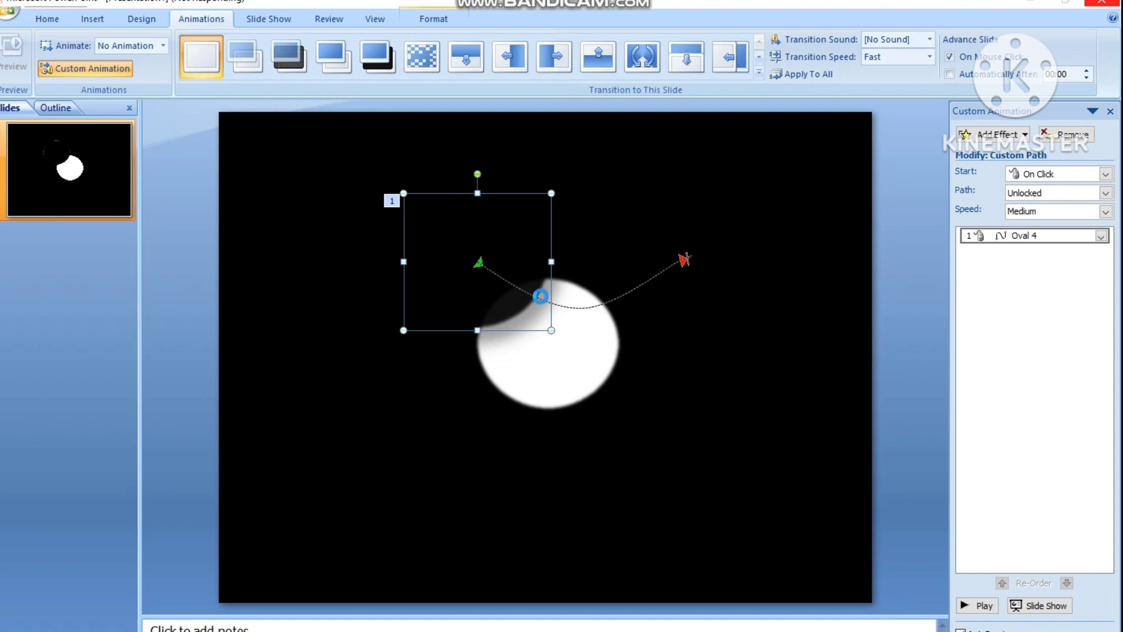
left_click(976, 608)
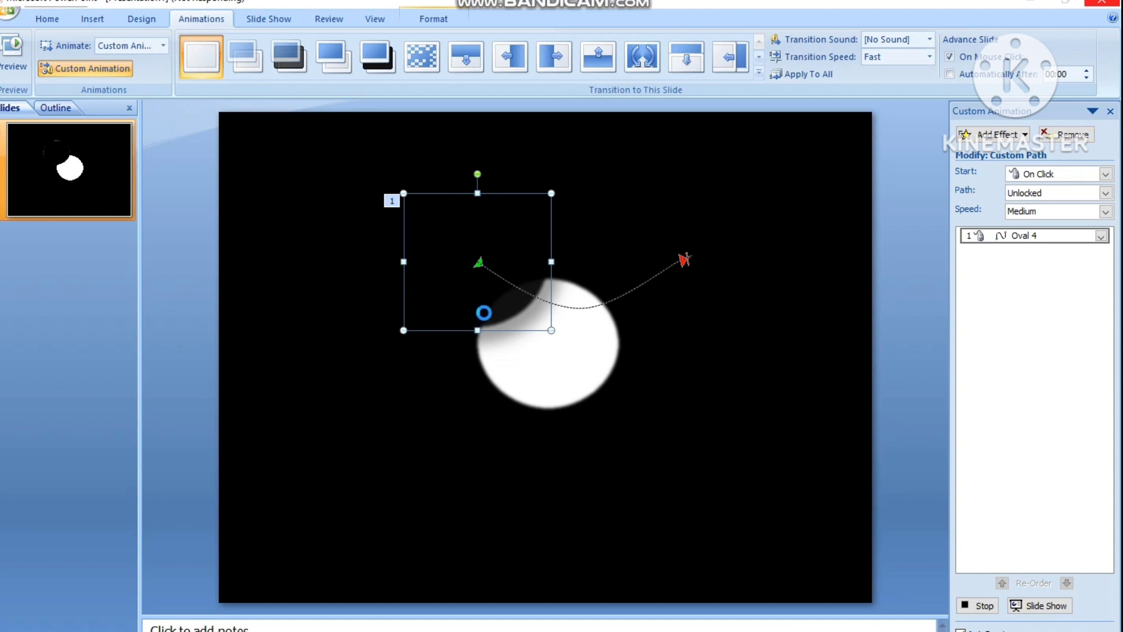
left_click_drag(484, 313, 446, 275)
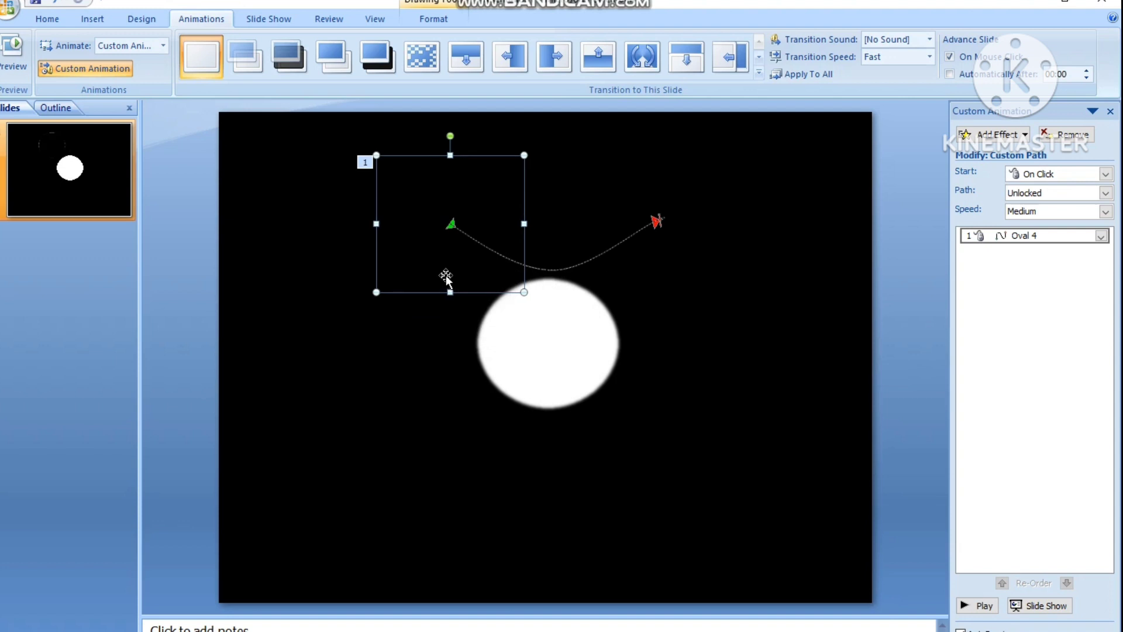
Pull the motion path's middle down and flatten it into a shallow arc skimming the moon's top.
left_click(446, 225)
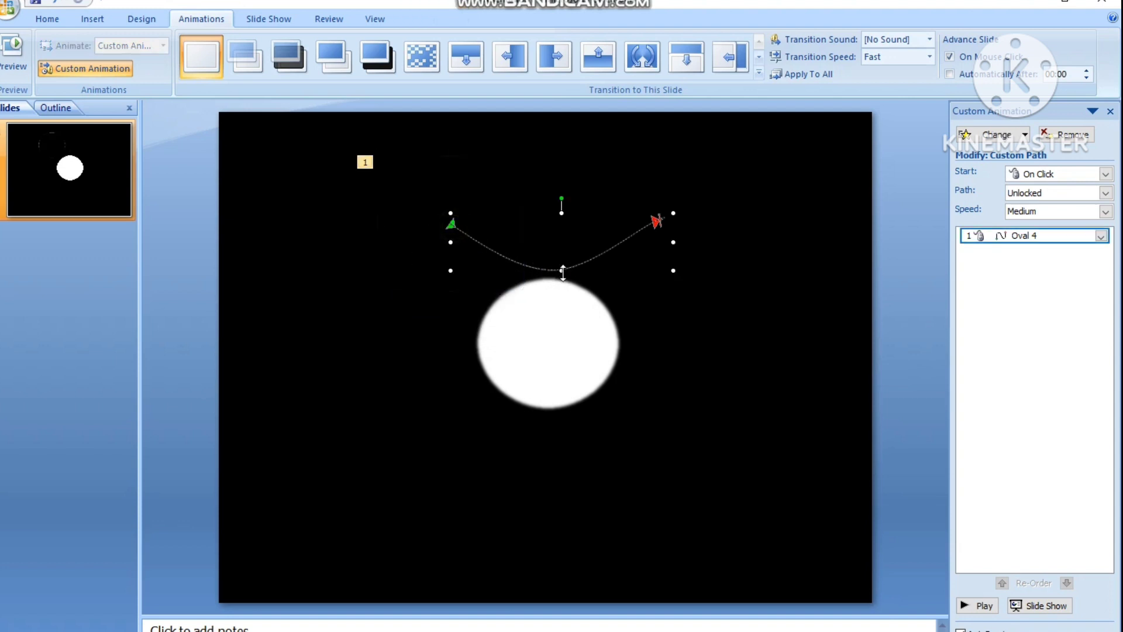
left_click_drag(563, 271, 547, 290)
left_click(552, 245)
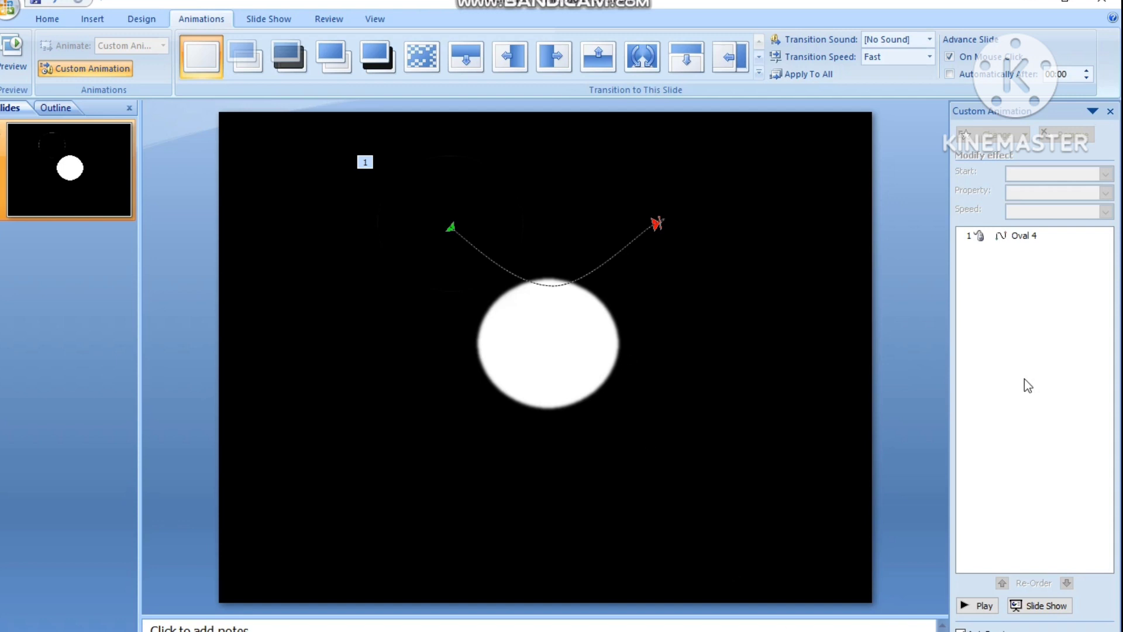
left_click(977, 607)
left_click(451, 228)
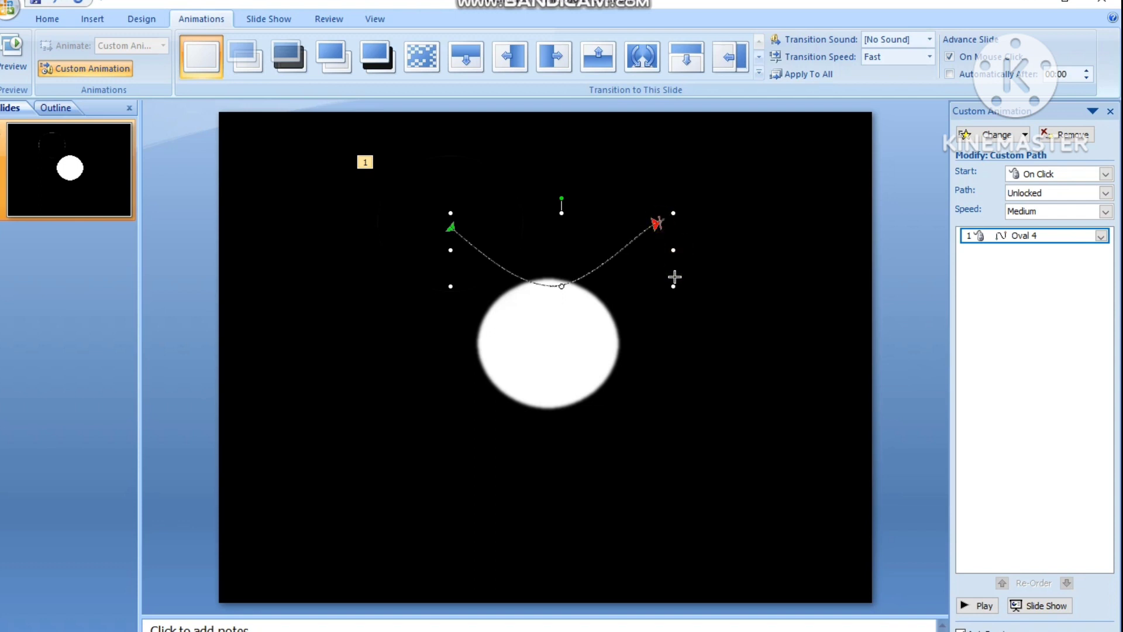
left_click_drag(674, 284, 672, 285)
left_click_drag(671, 211, 670, 241)
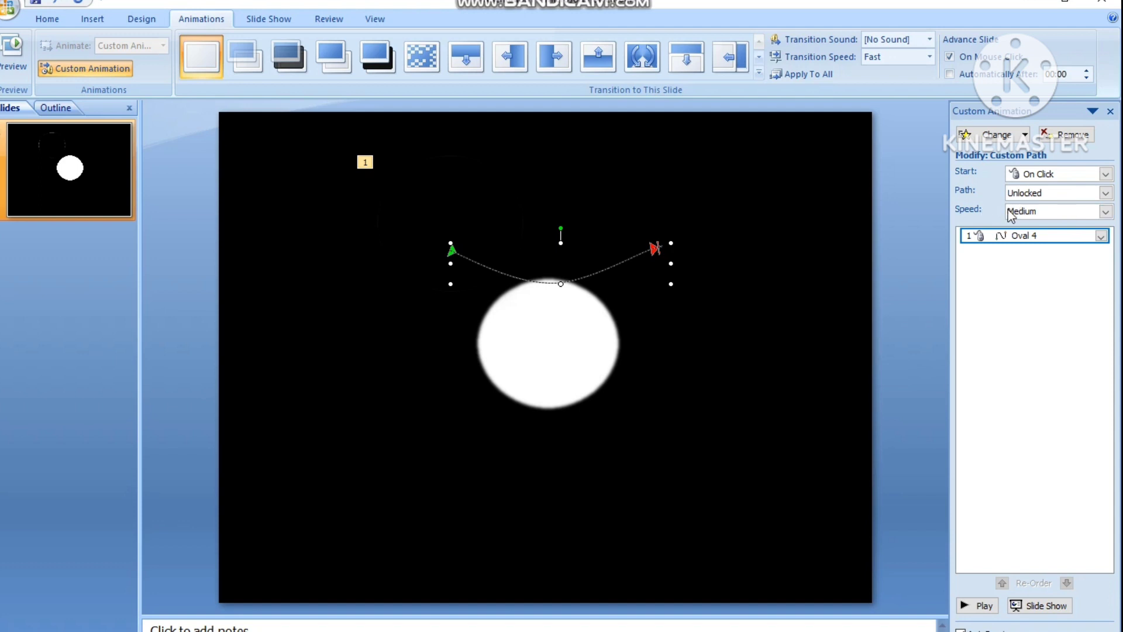
Set the Oval 4 motion path speed to Very Slow and open its Timing settings.
left_click(1105, 214)
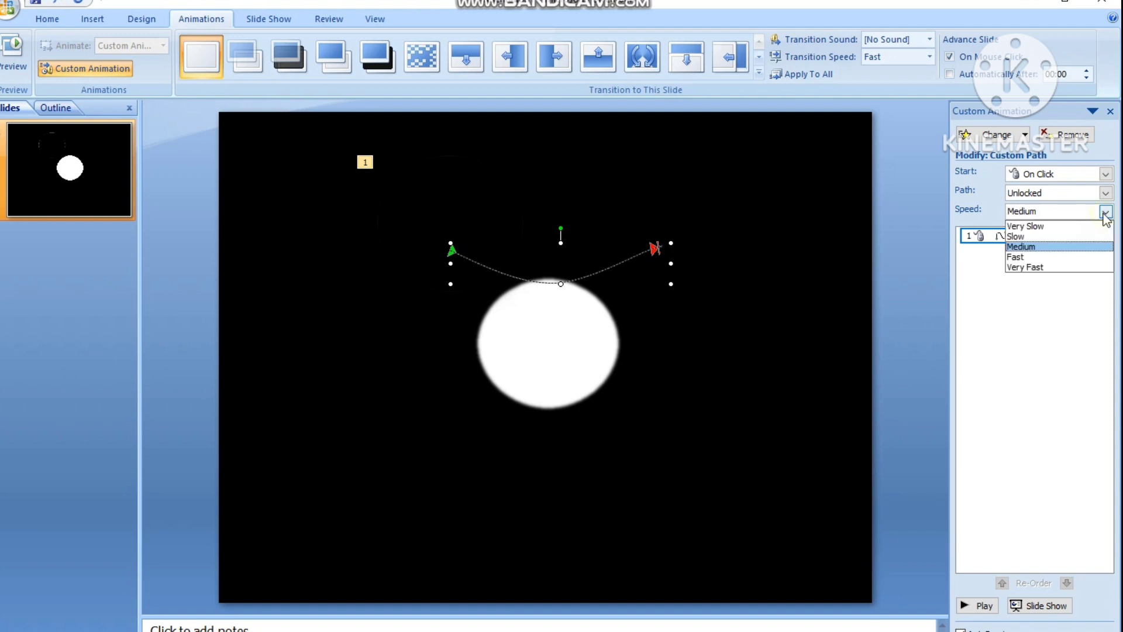
left_click(1045, 228)
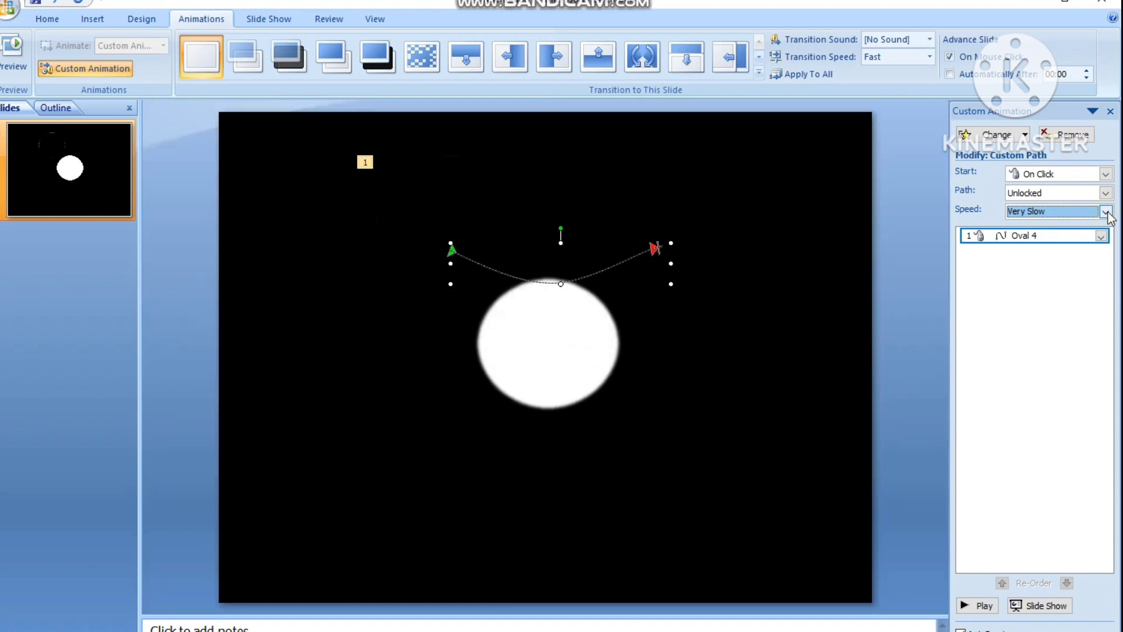
key("alt+Down")
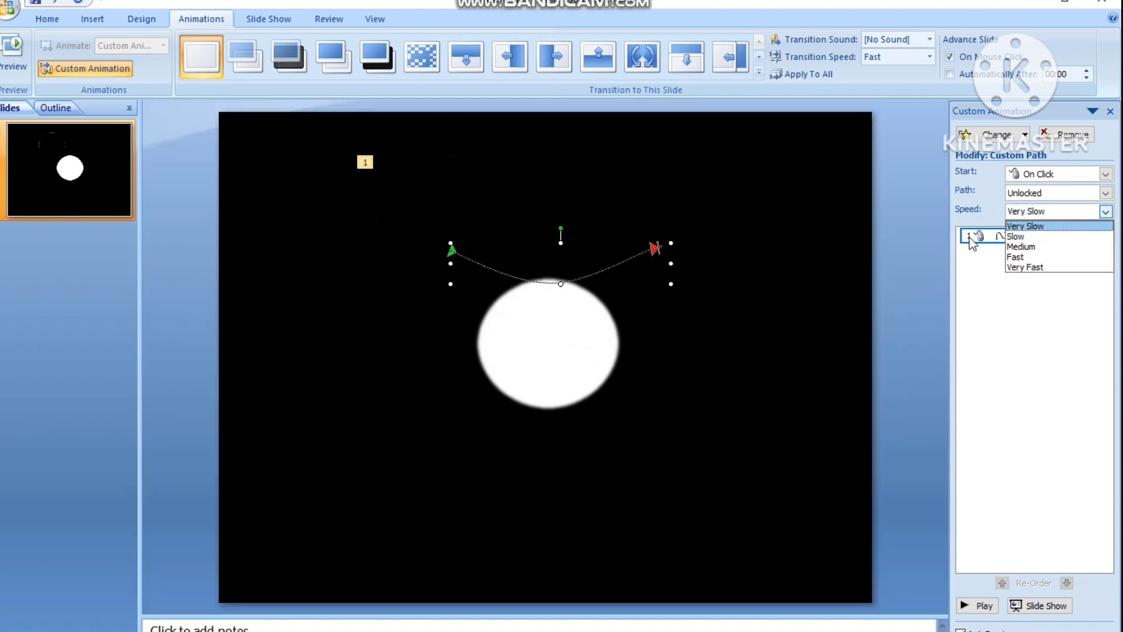
left_click(979, 236)
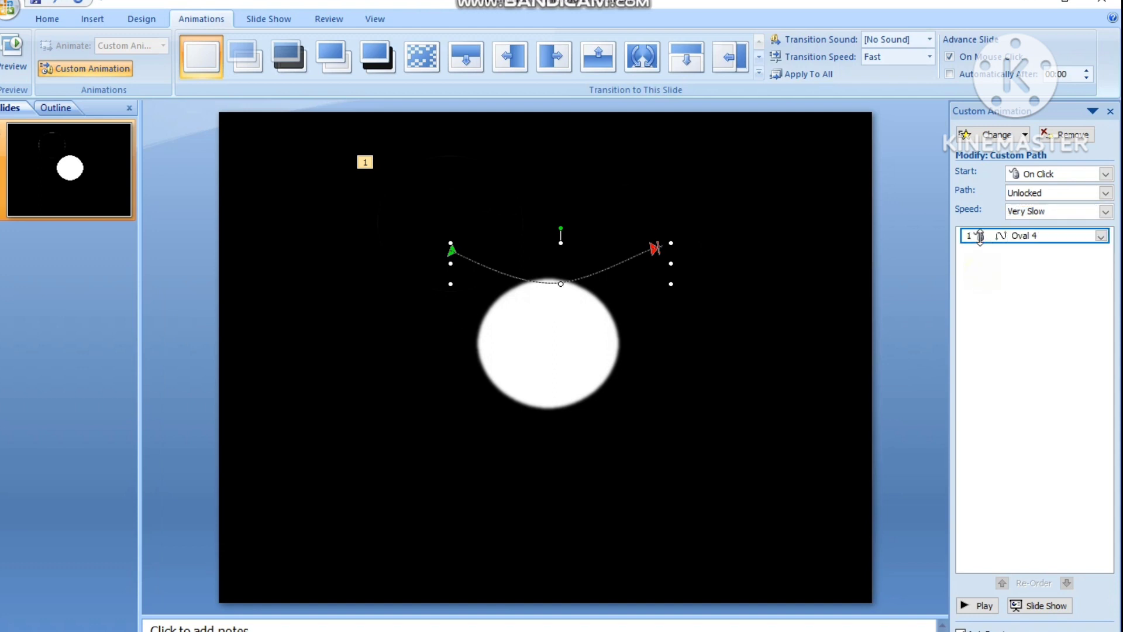
left_click(1101, 236)
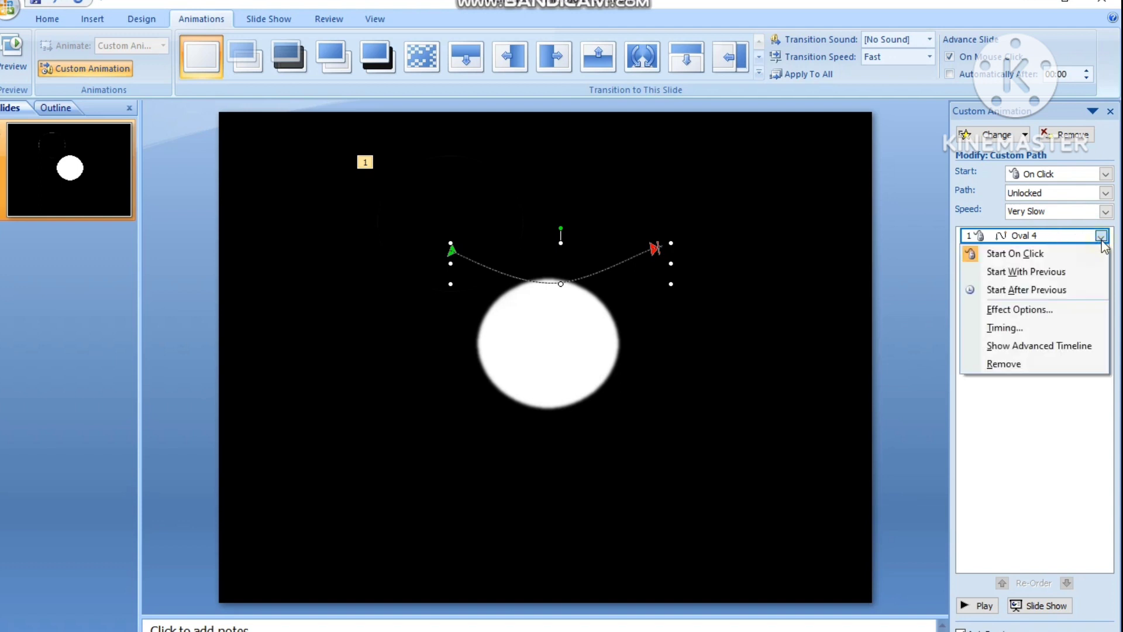
left_click(994, 329)
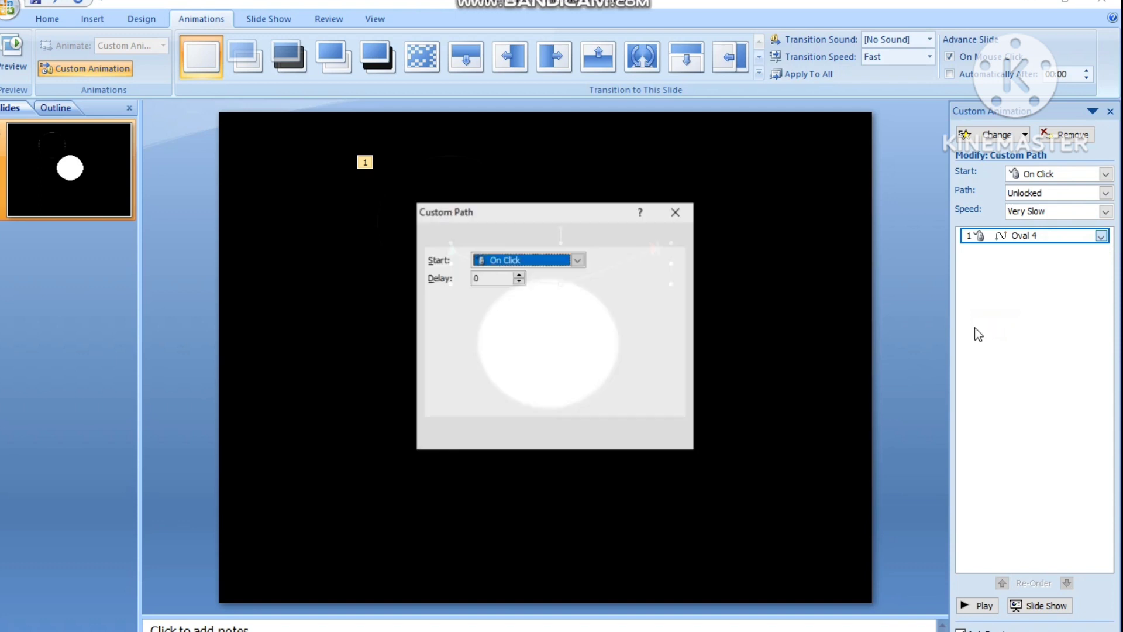
Give the circle's motion path a 1-second delay and an 8-second duration.
left_click(491, 278)
type("1")
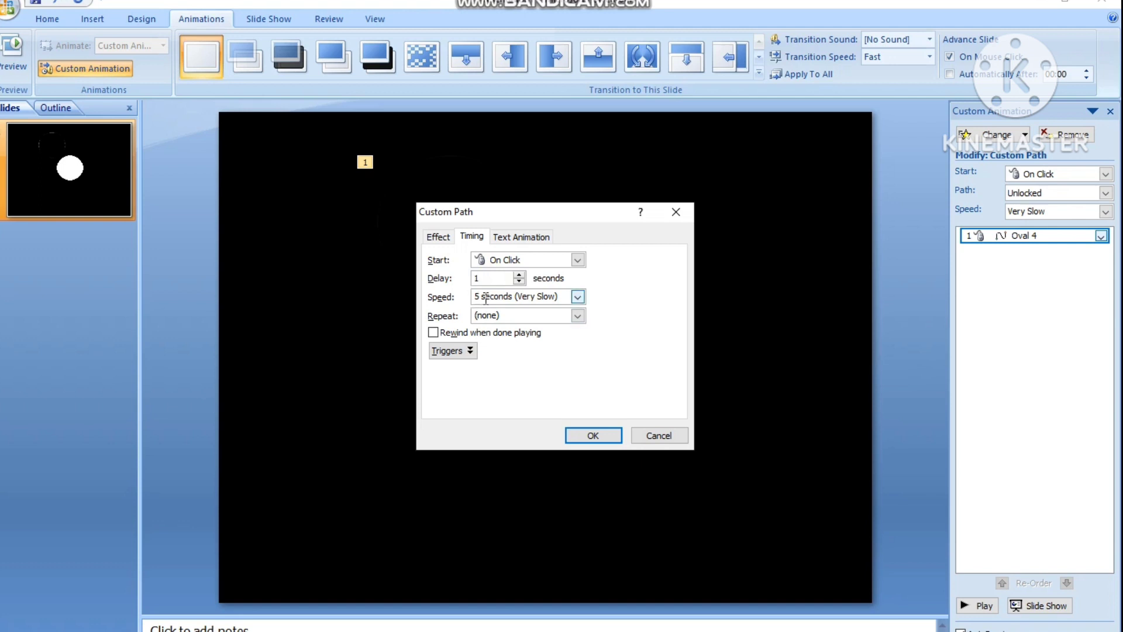
left_click(480, 296)
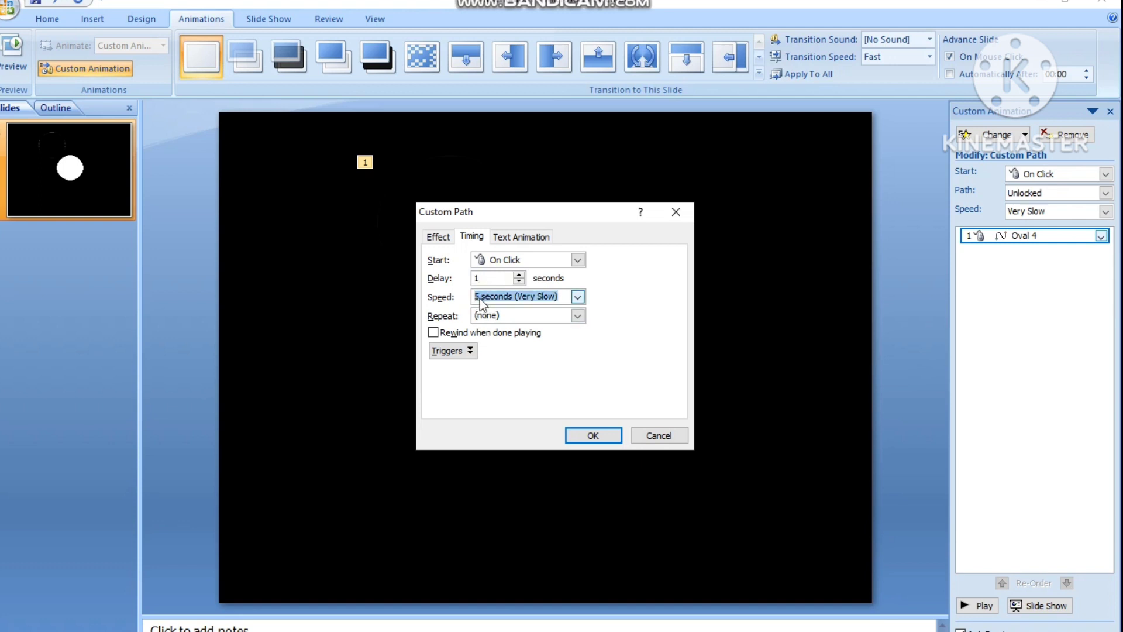
left_click(478, 300)
type("8")
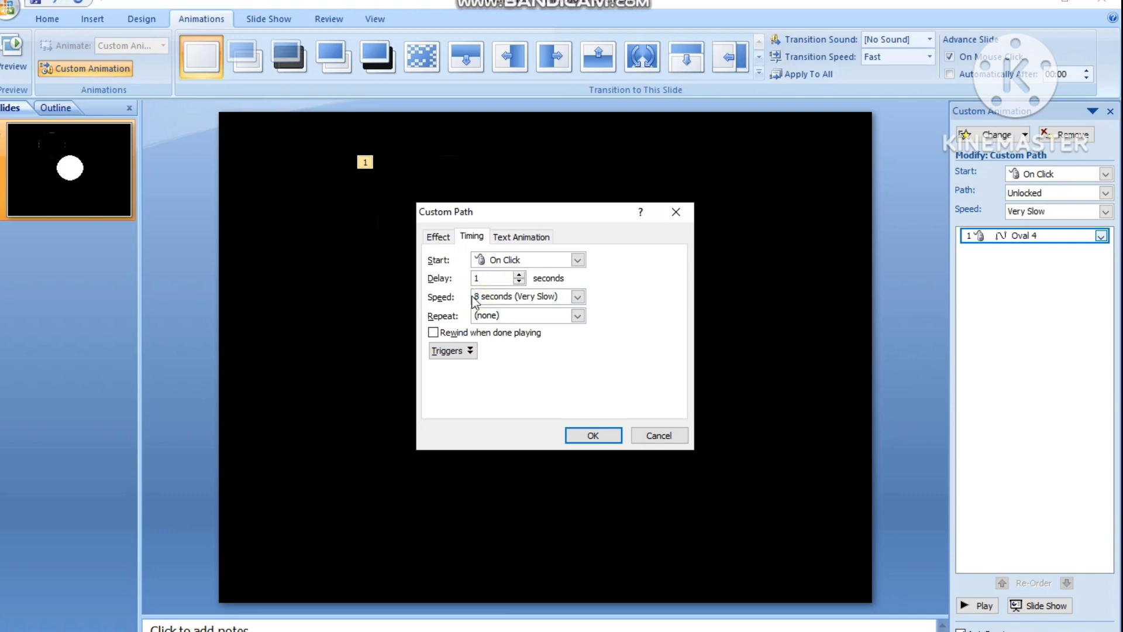
left_click(594, 435)
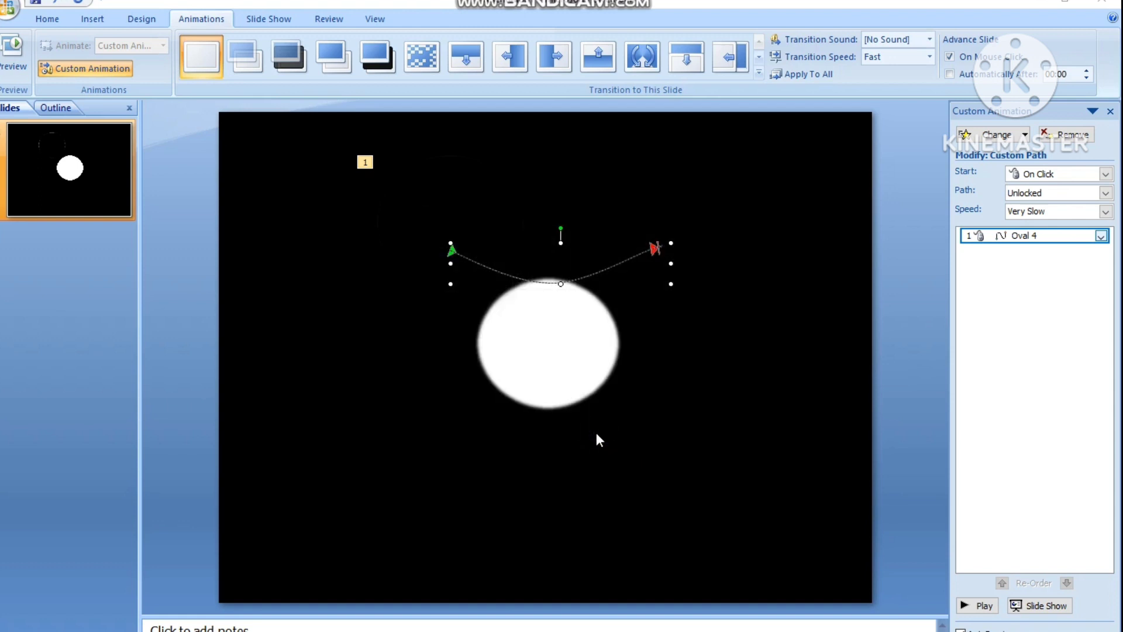
Preview the circle's animation, then select its motion path.
left_click(987, 609)
left_click(674, 267)
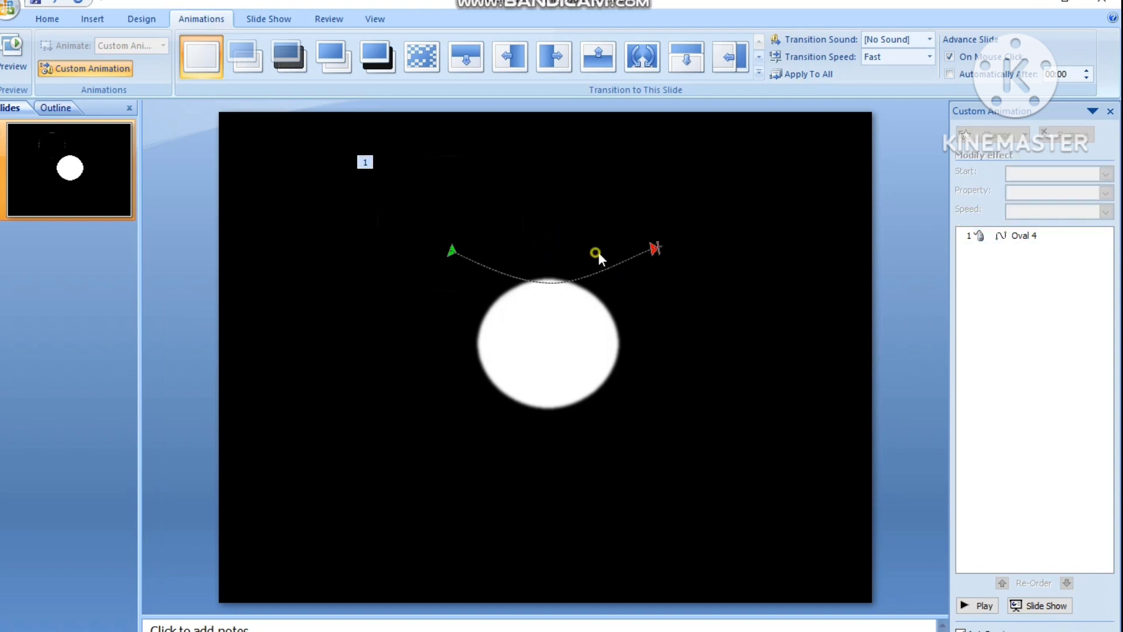
left_click(656, 252)
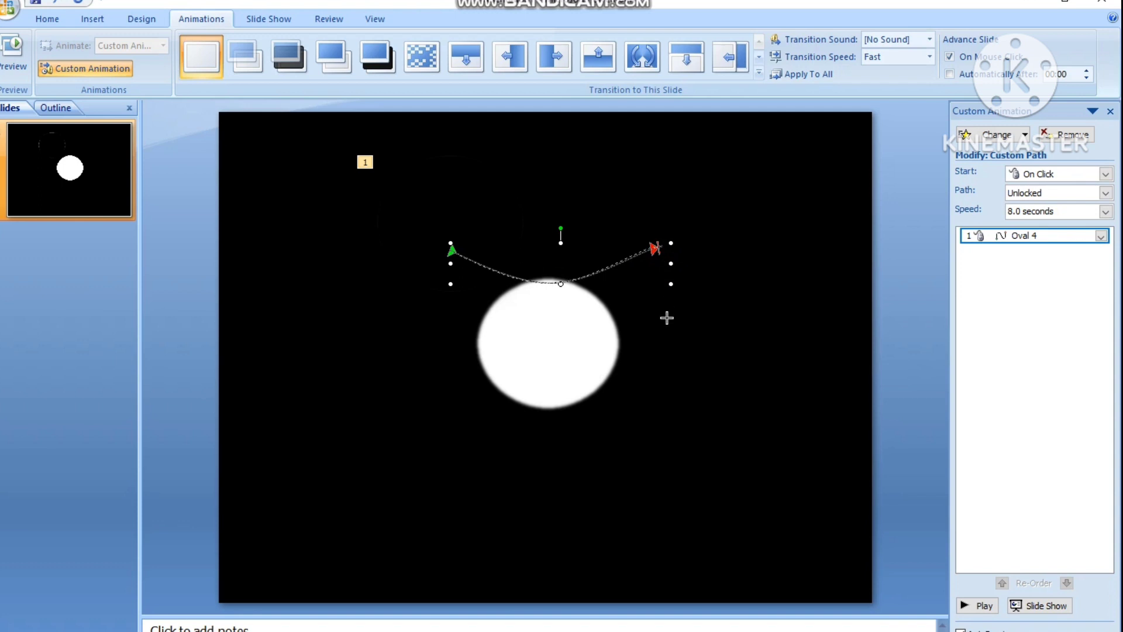
Narrow the path, deepen its curve over the moon, tilt it slightly, and preview.
left_click_drag(671, 263, 670, 281)
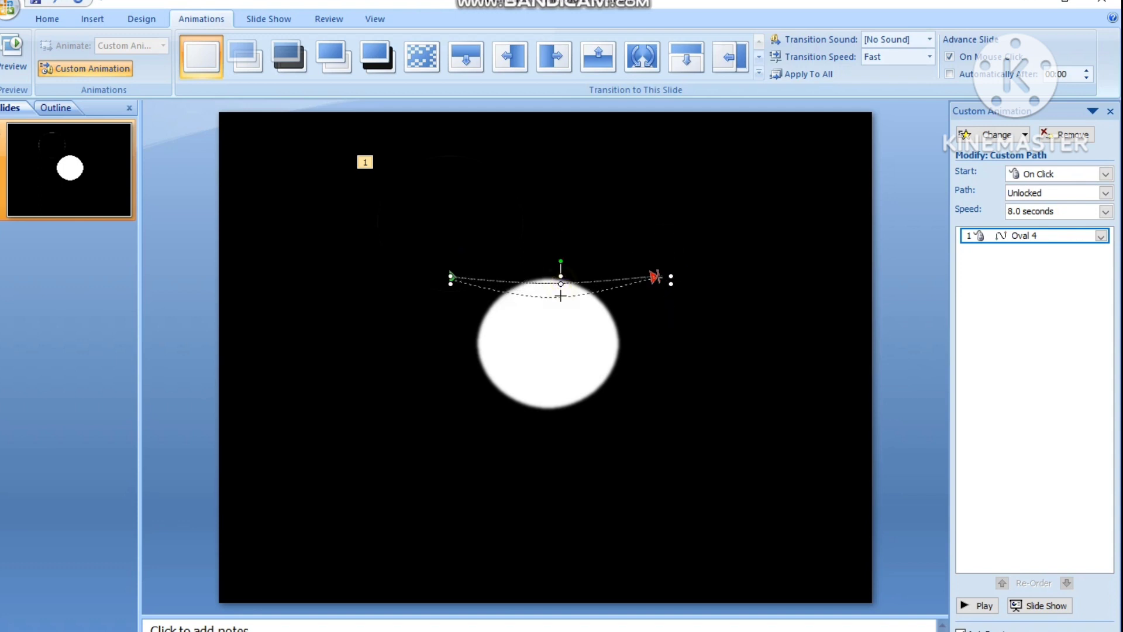
left_click_drag(561, 296, 561, 308)
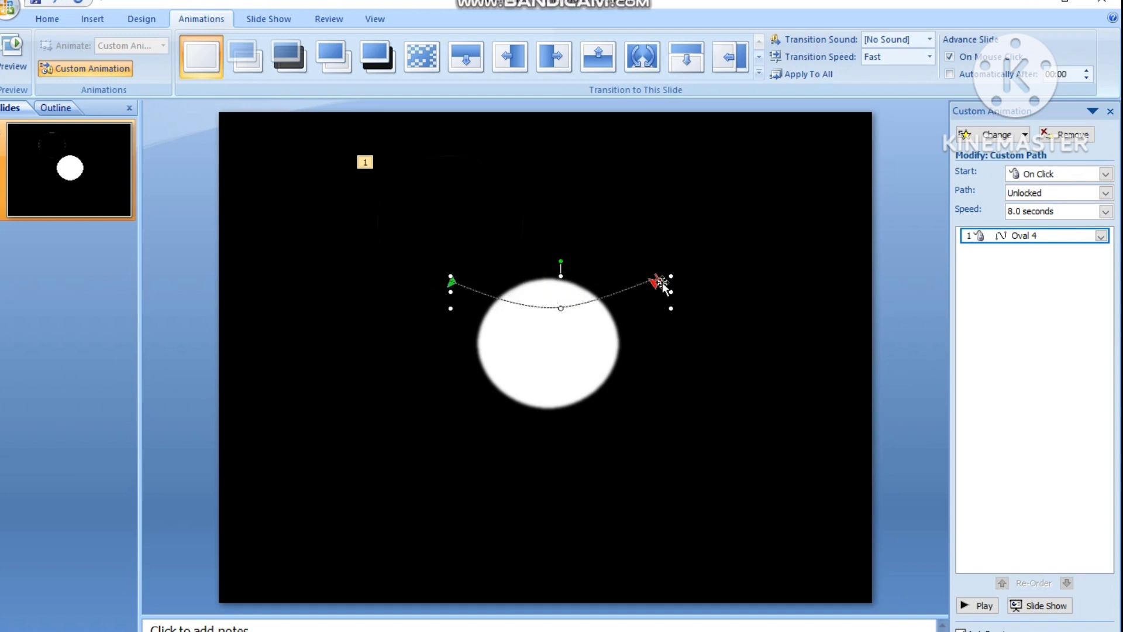
left_click_drag(561, 262, 569, 262)
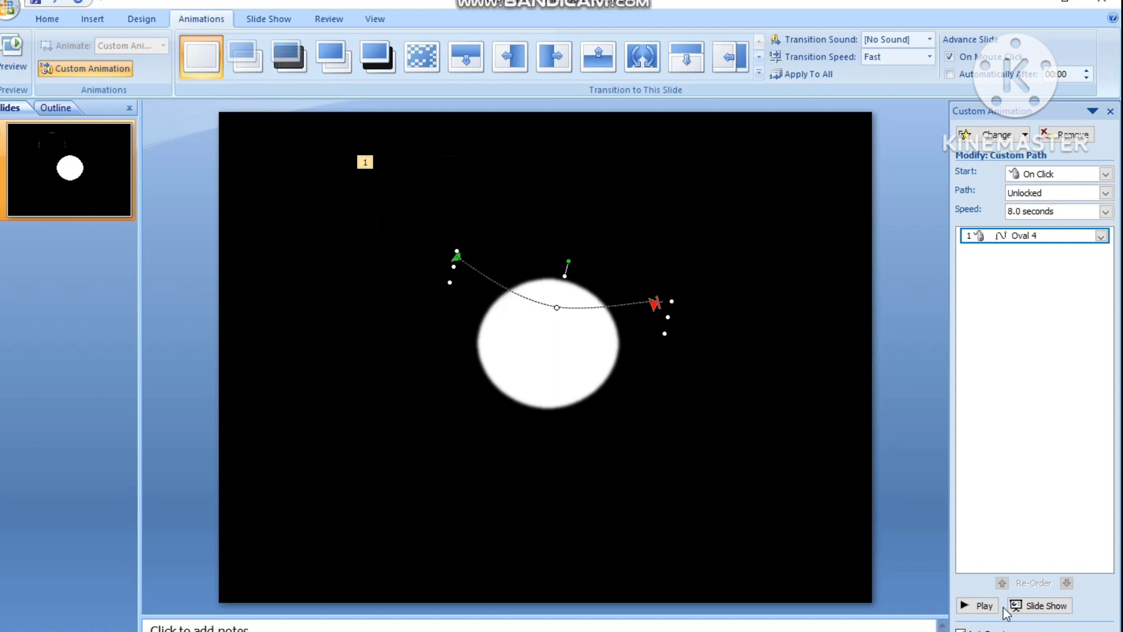
left_click(978, 606)
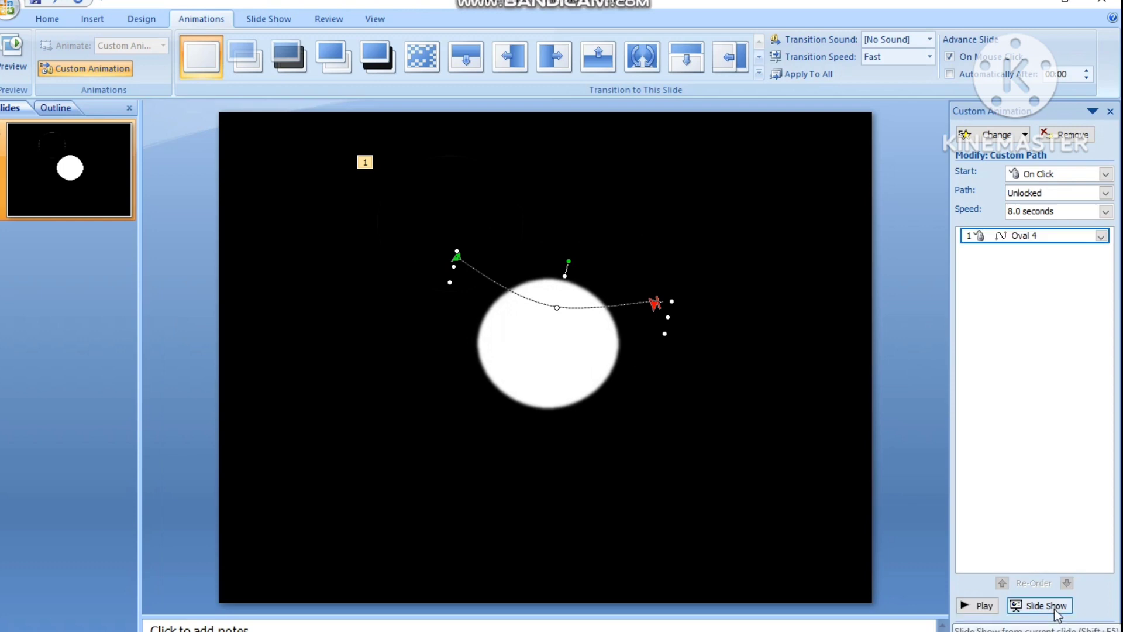
Run the slide show, then drag the path's end point further right and down.
left_click(1055, 610)
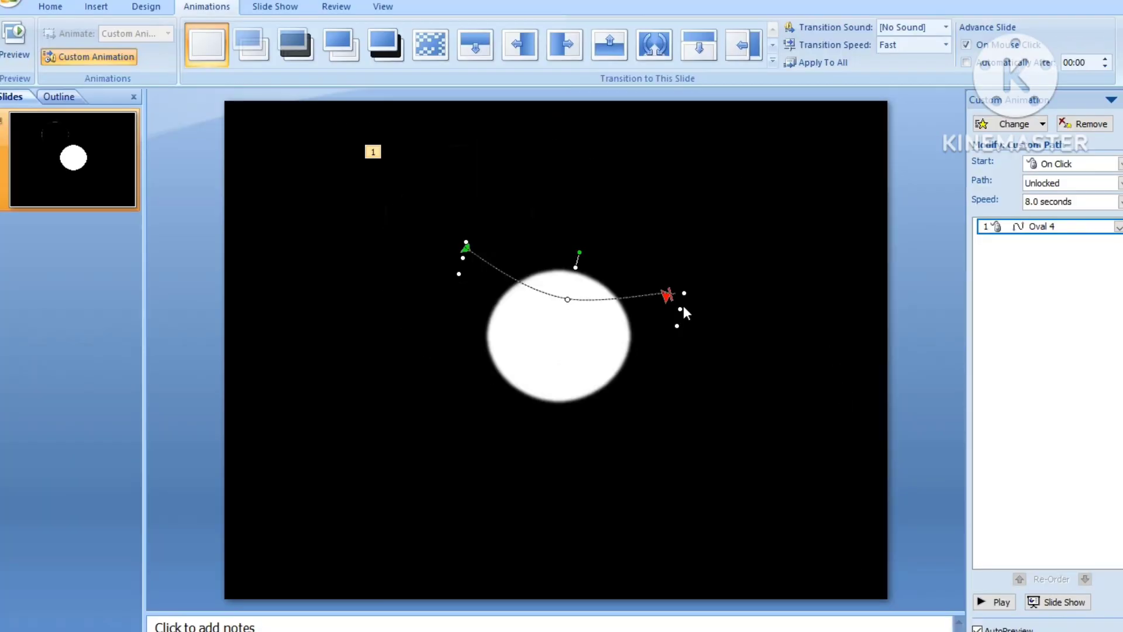
left_click(681, 303)
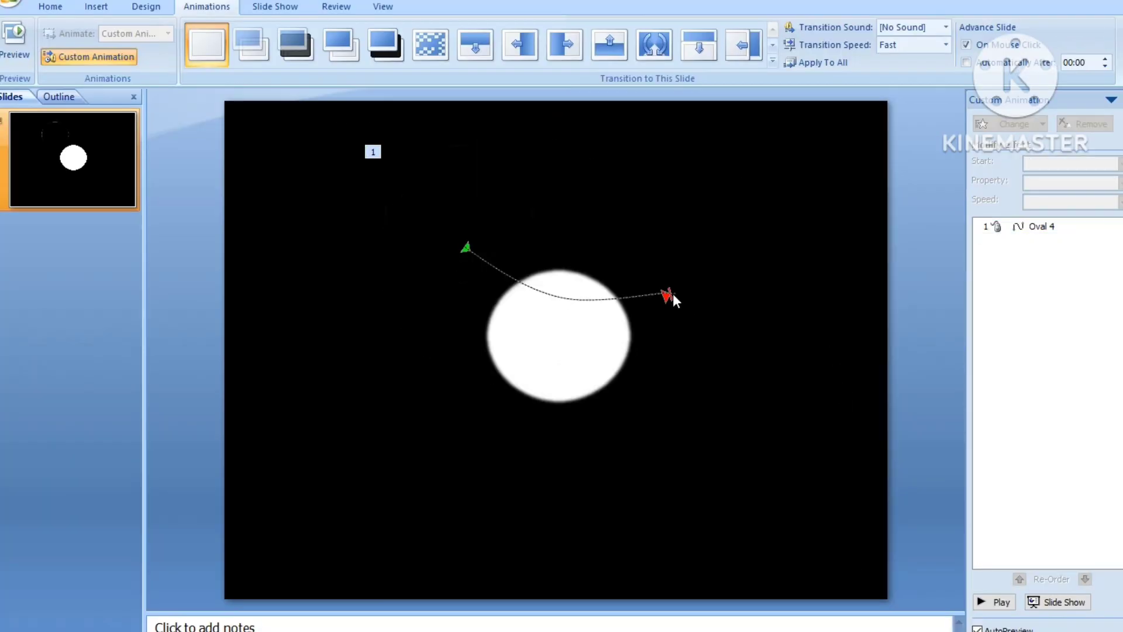
left_click(672, 294)
left_click_drag(678, 309, 704, 310)
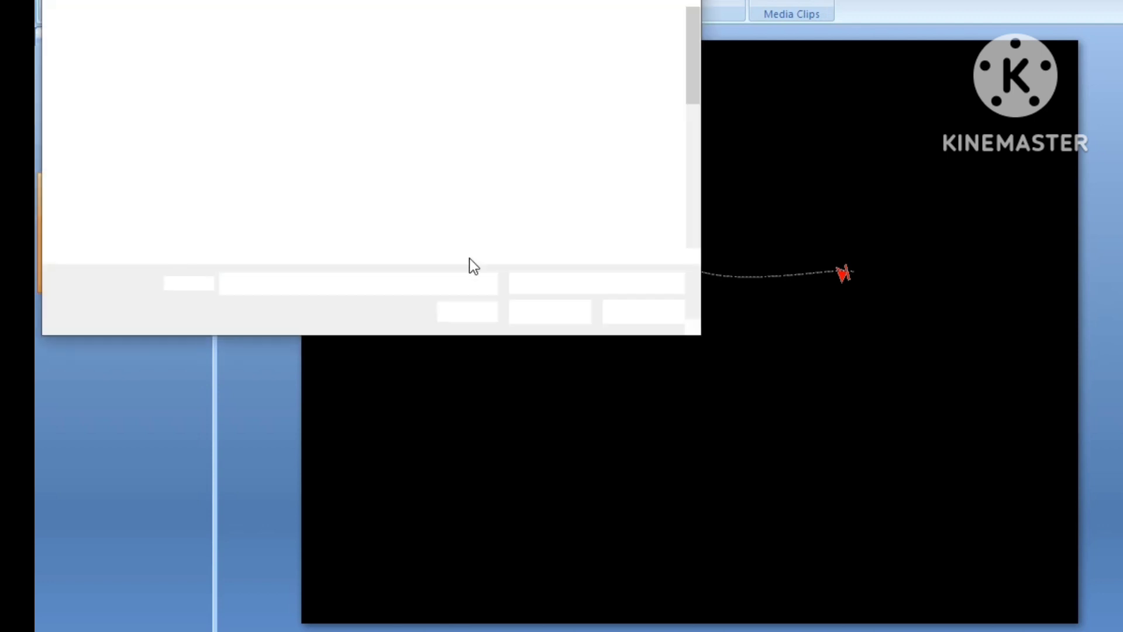
Insert the reddish moon picture from the HTML images folder on drive E:.
left_click(149, 237)
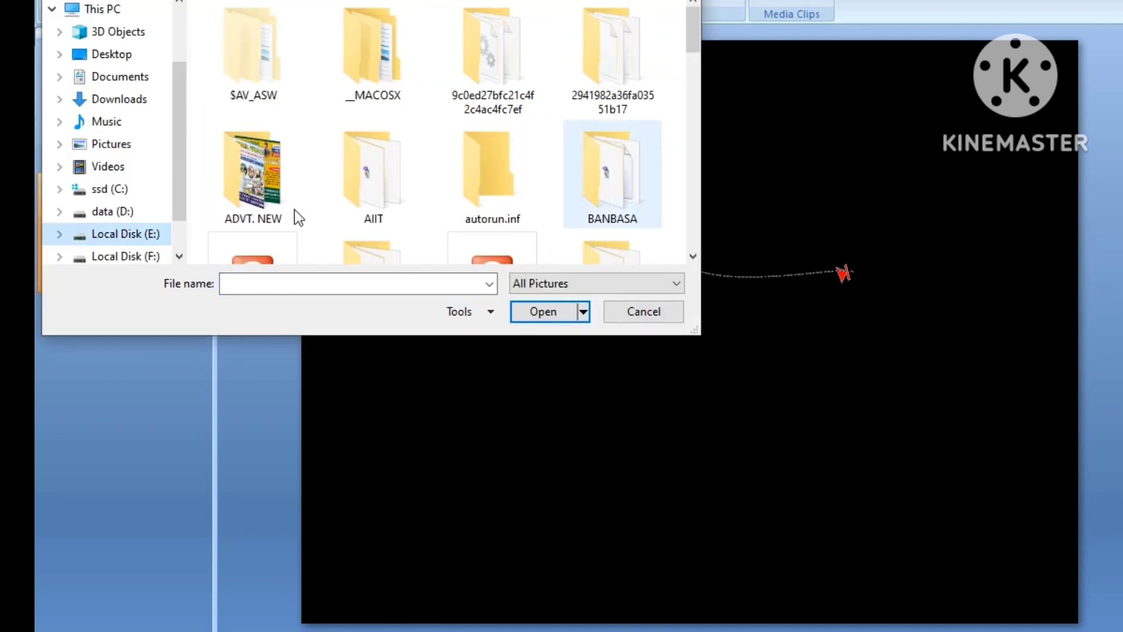
scroll(434, 181, "down", 1)
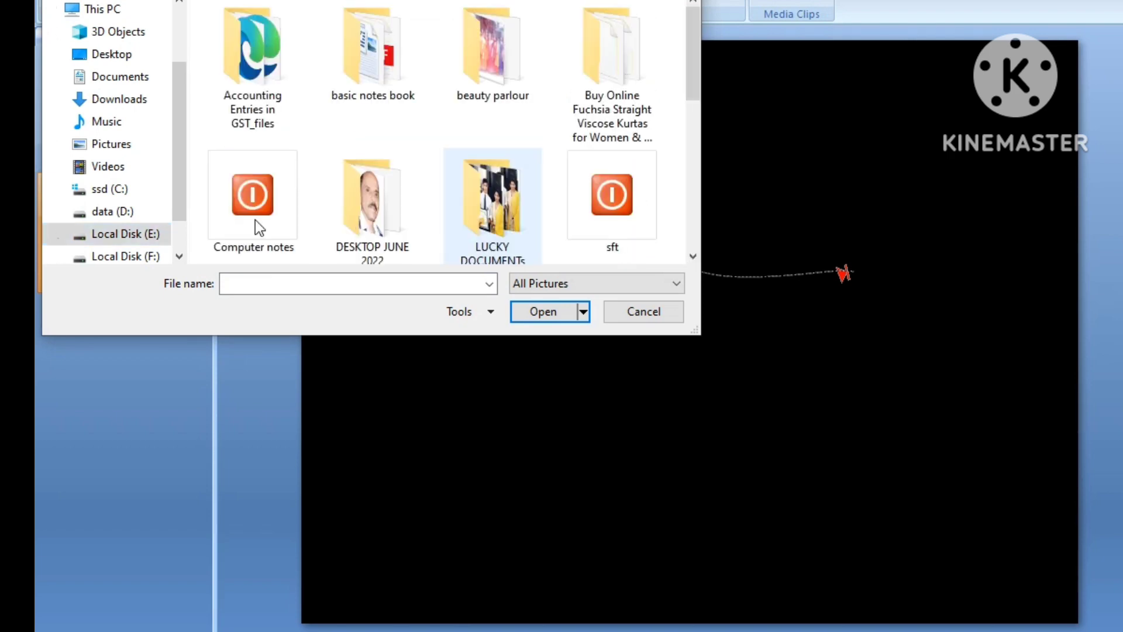
scroll(261, 215, "down", 2)
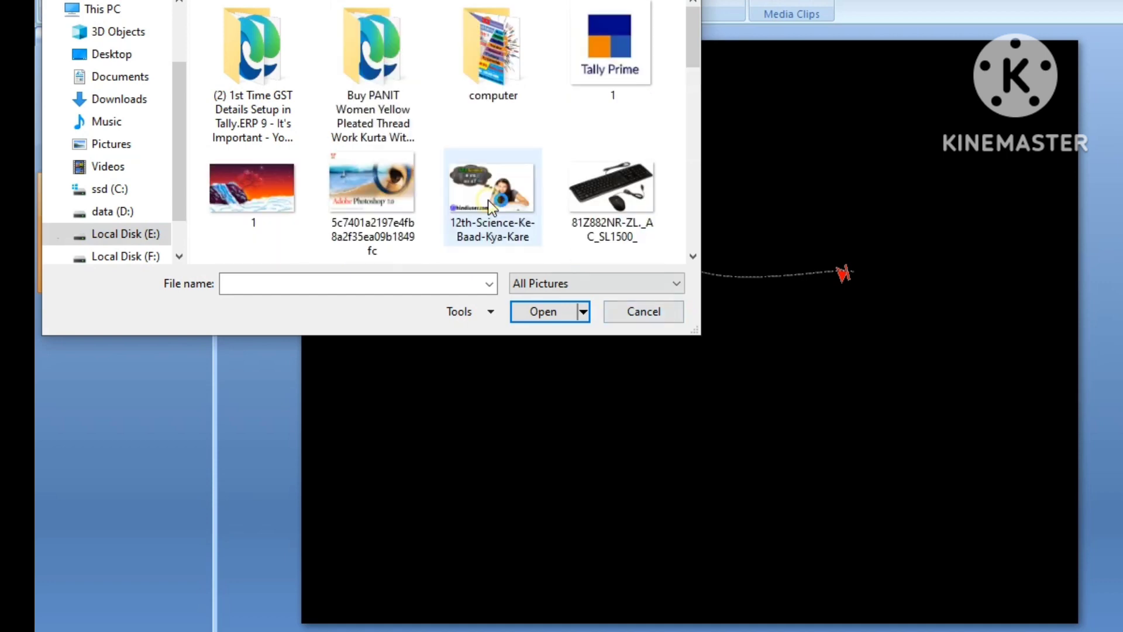
left_click(488, 199)
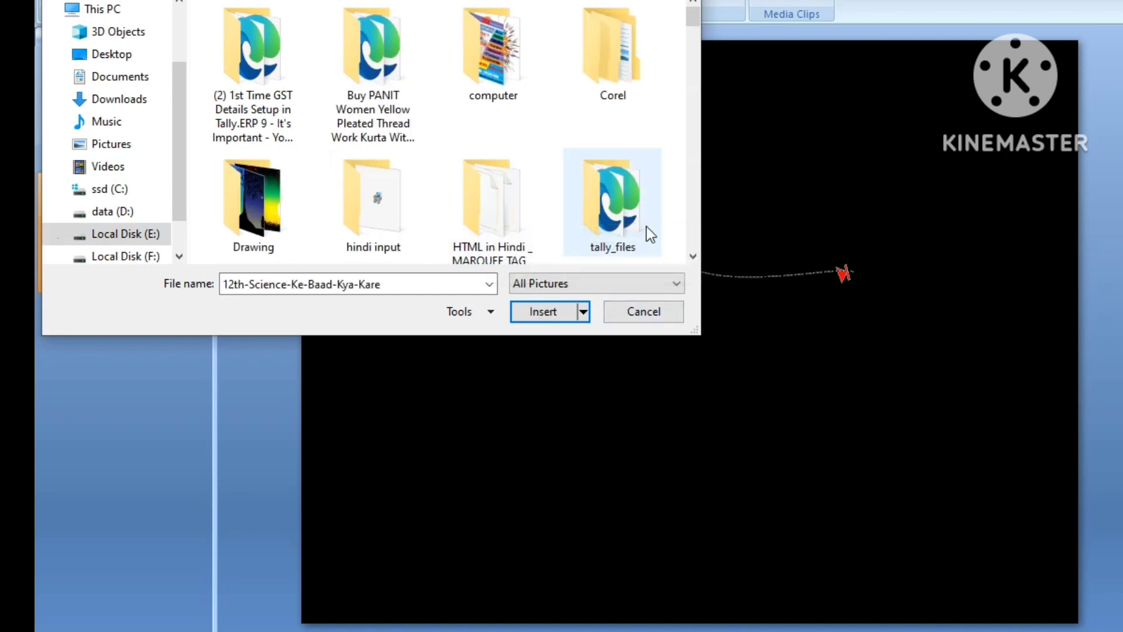
left_click(496, 216)
double_click(496, 215)
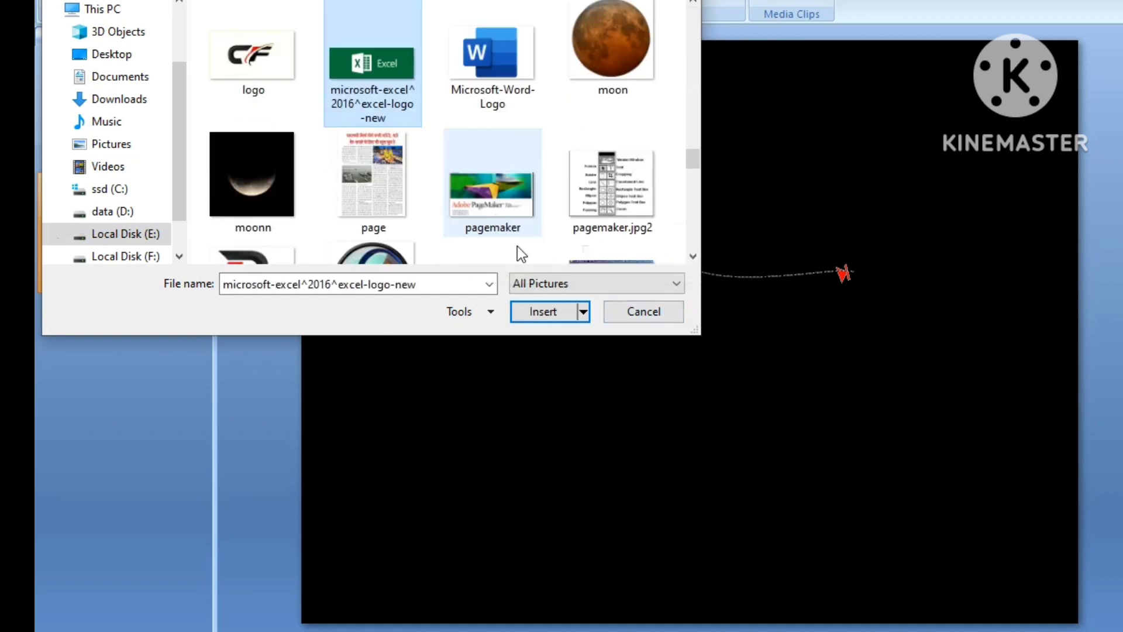
double_click(610, 49)
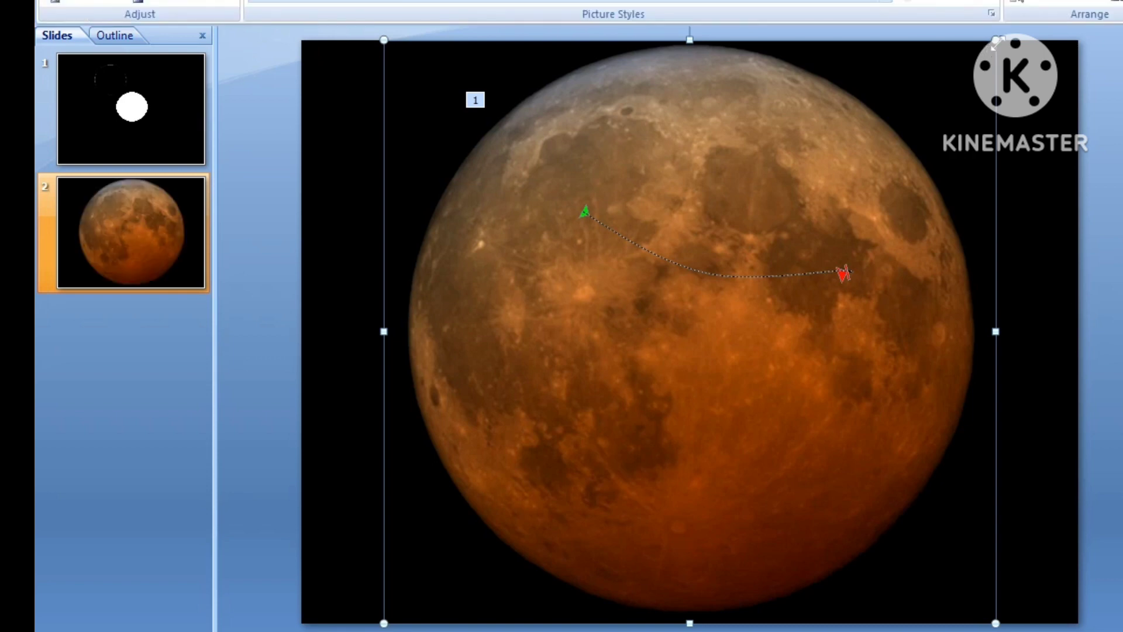
Shrink the moon photo, centre it, and move the black circle onto it.
left_click_drag(996, 40, 616, 403)
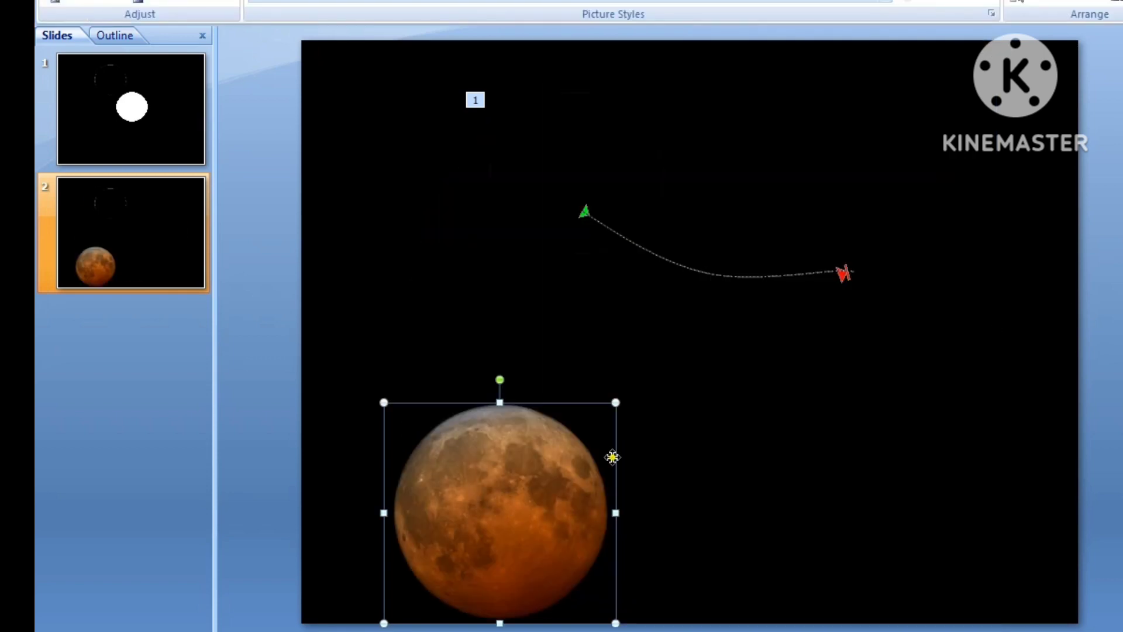
left_click_drag(611, 457, 697, 380)
left_click(620, 210)
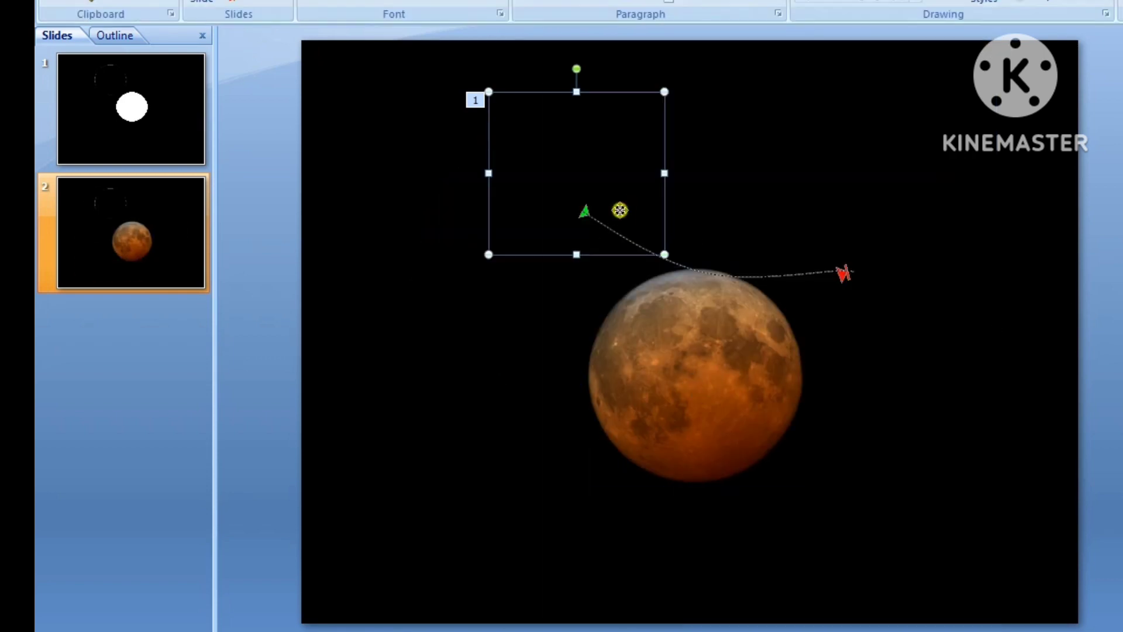
left_click_drag(585, 153, 711, 371)
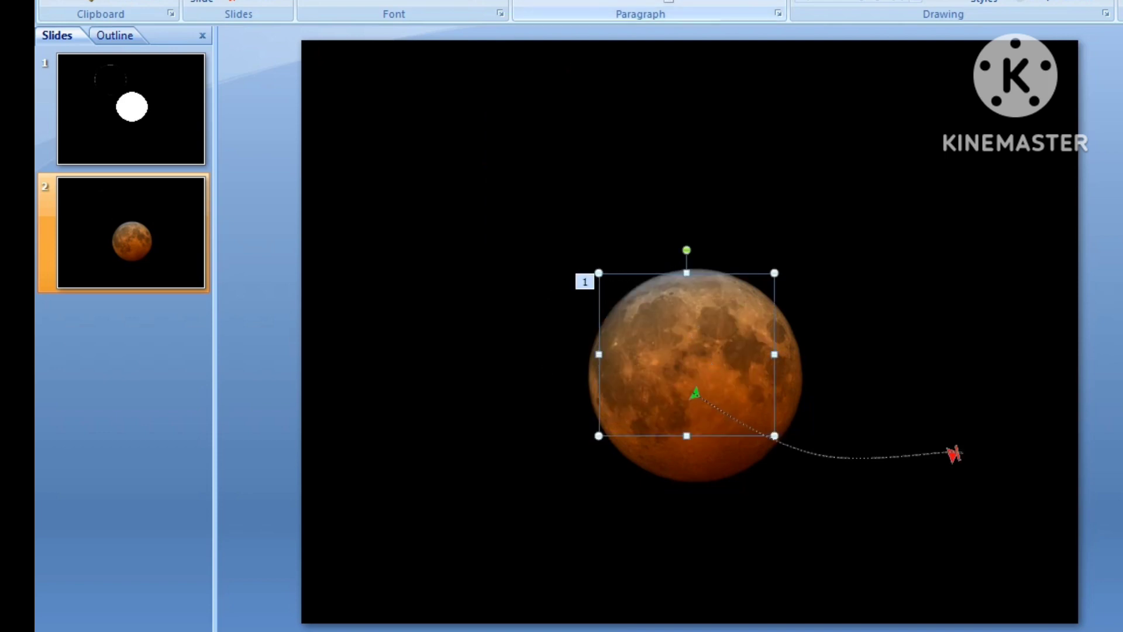
Enlarge the black circle to match the moon and move it up-left off the moon.
left_click(672, 1)
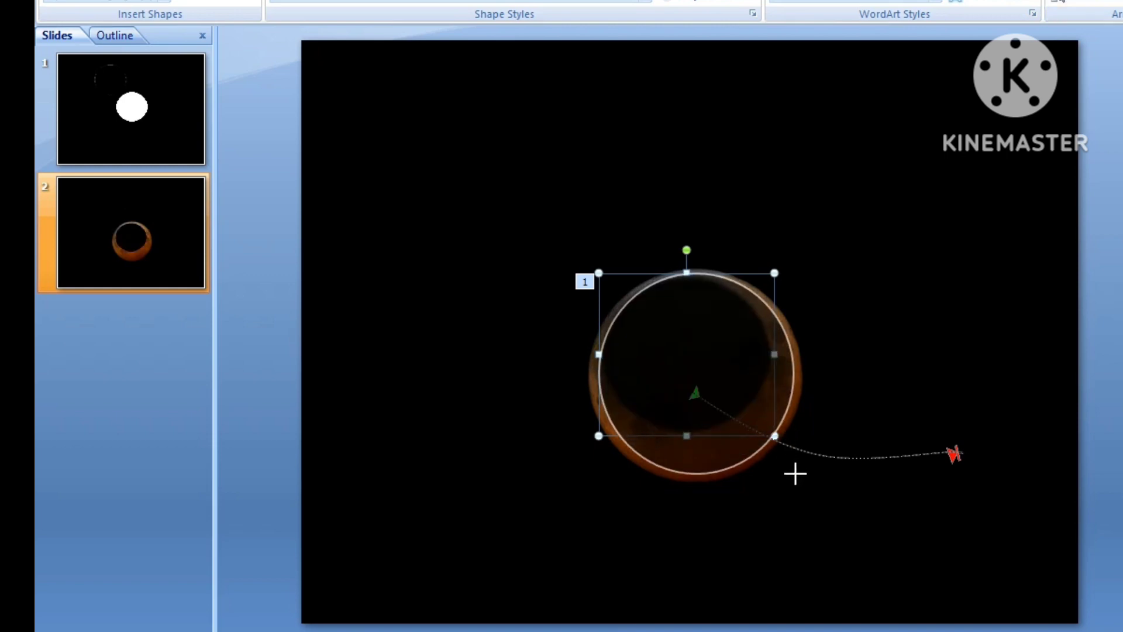
left_click_drag(787, 460, 799, 473)
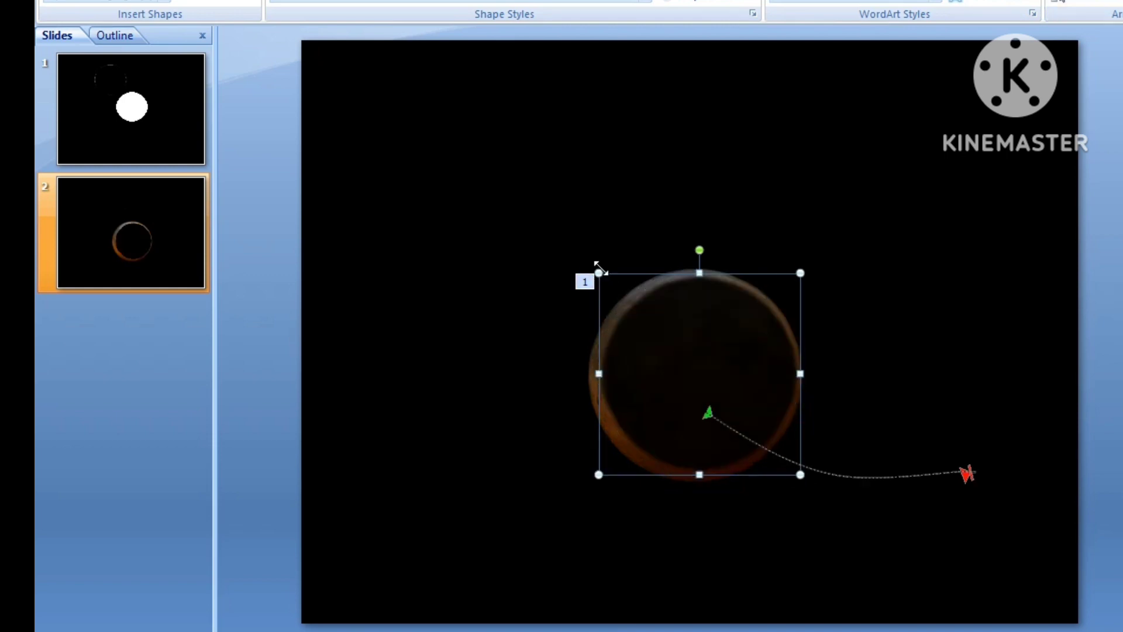
left_click_drag(598, 272, 592, 266)
left_click_drag(801, 475, 805, 486)
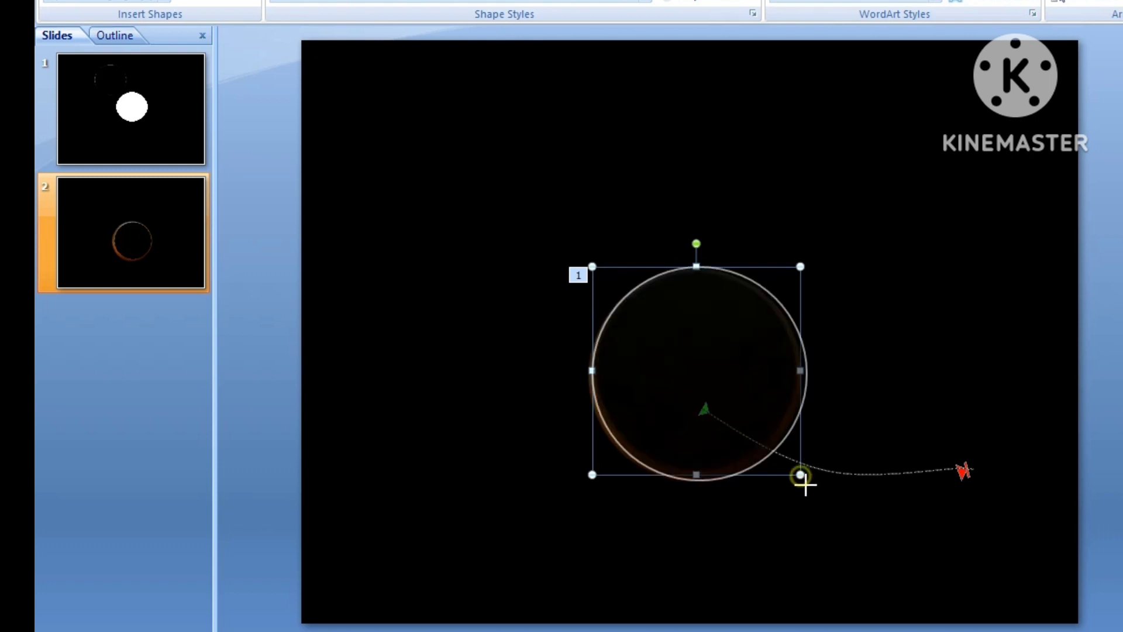
mouse_move(734, 389)
left_mouse_down()
mouse_move(597, 259)
mouse_move(557, 265)
left_mouse_up()
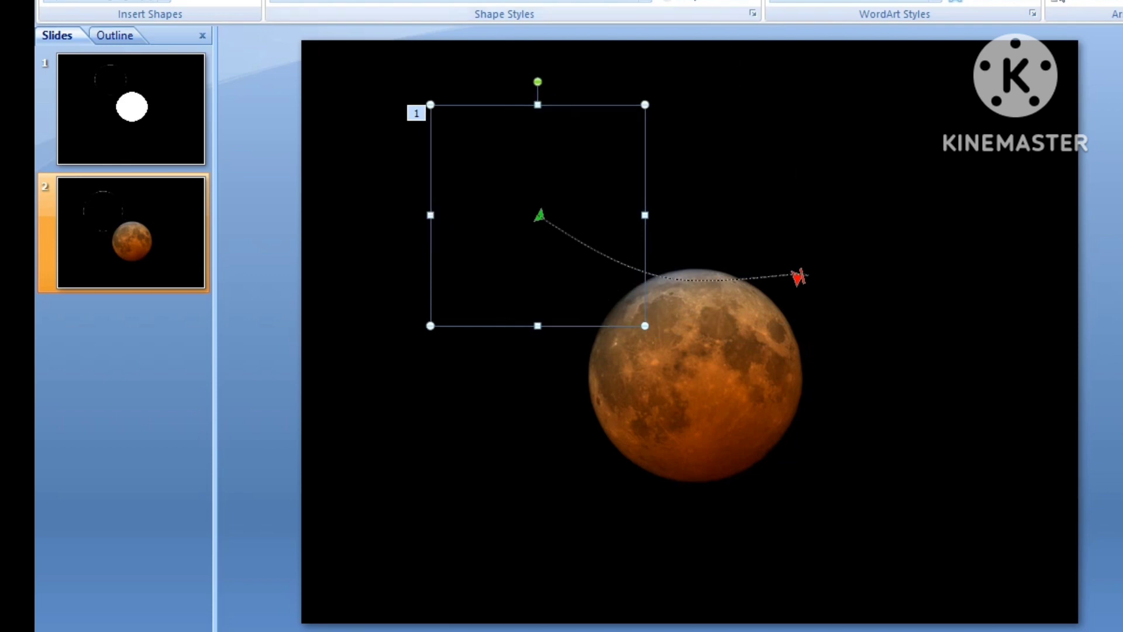
Set the black circle's fill transparency to 8% in Format Shape.
right_click(527, 229)
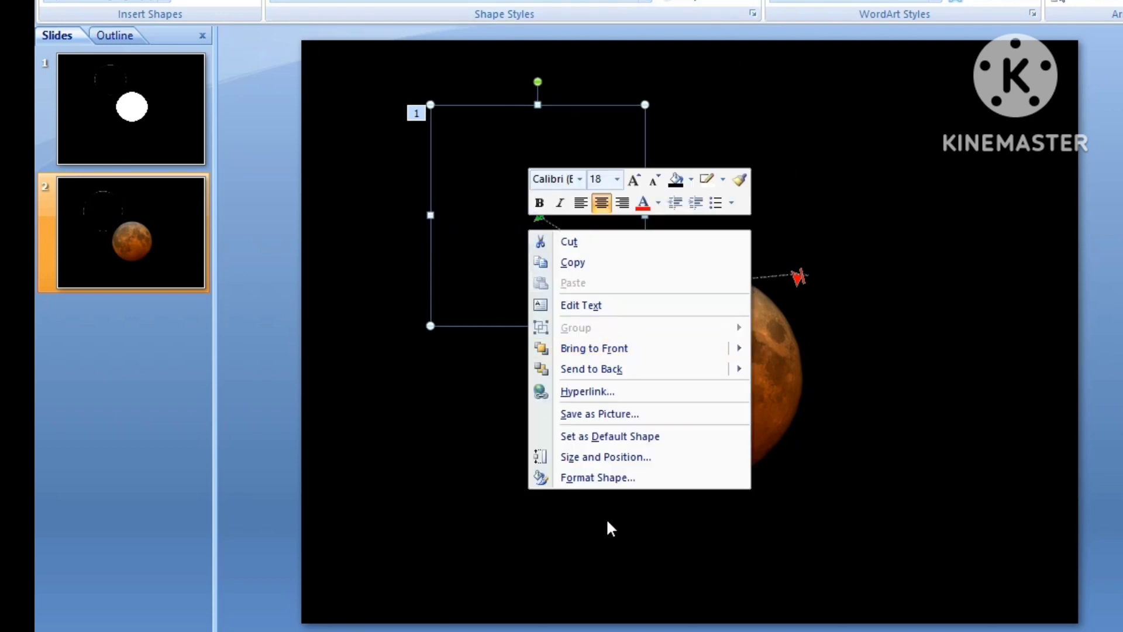
left_click(621, 477)
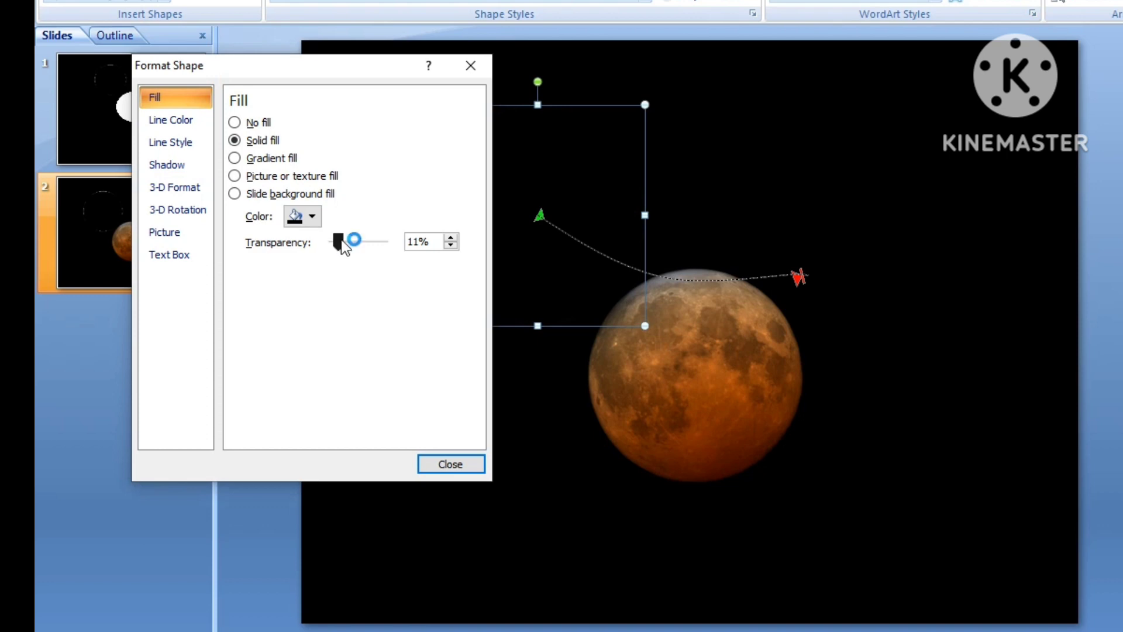
left_click_drag(340, 241, 338, 242)
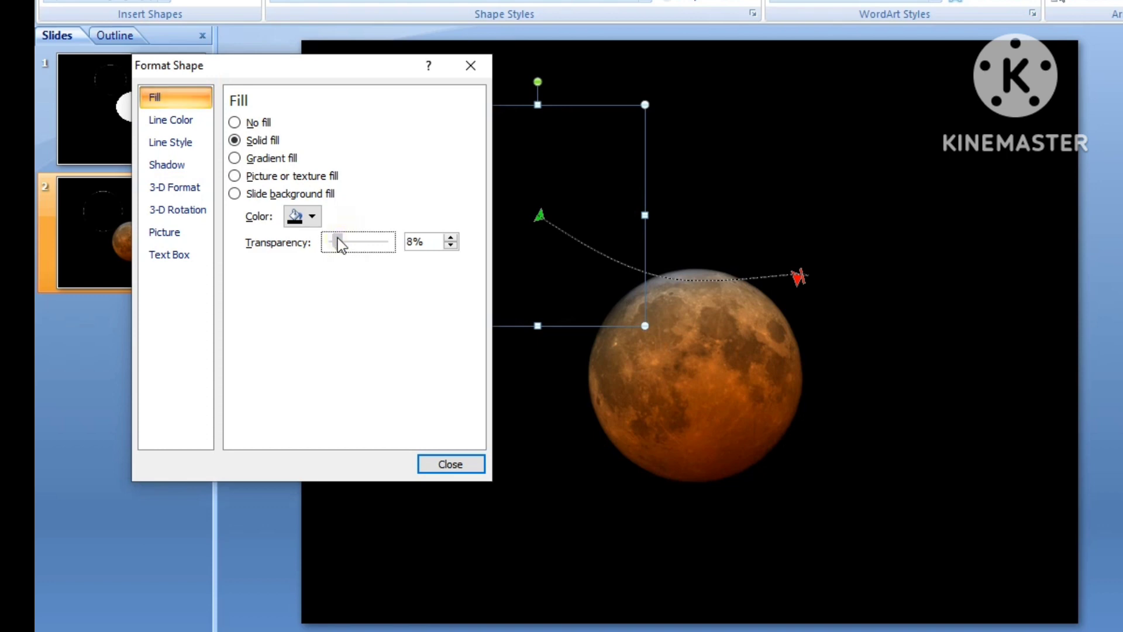
left_click(459, 471)
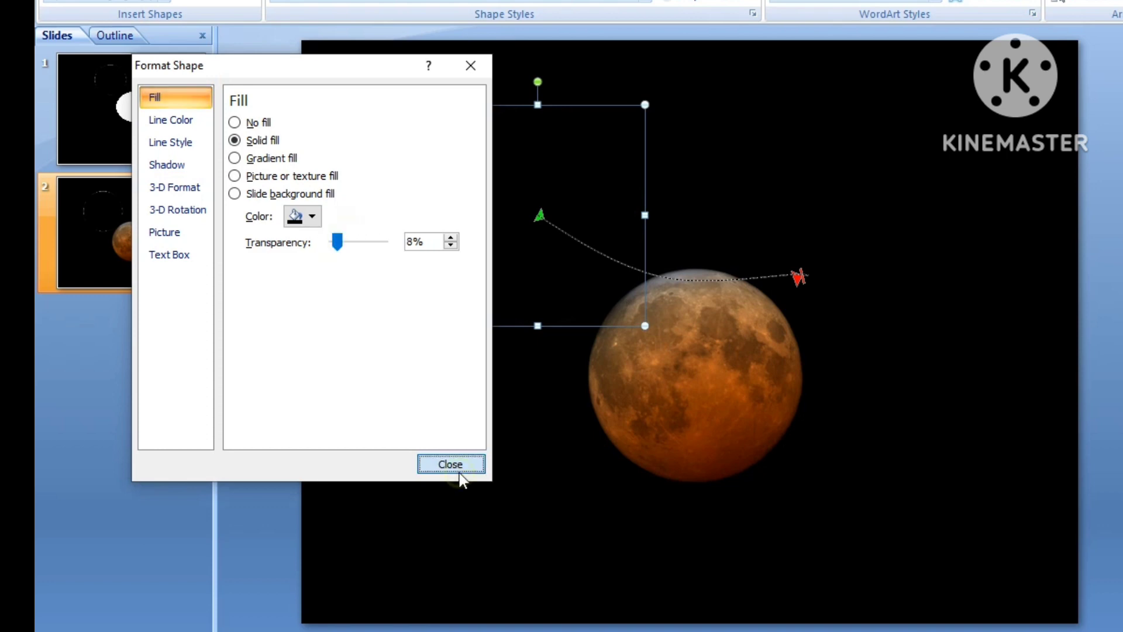